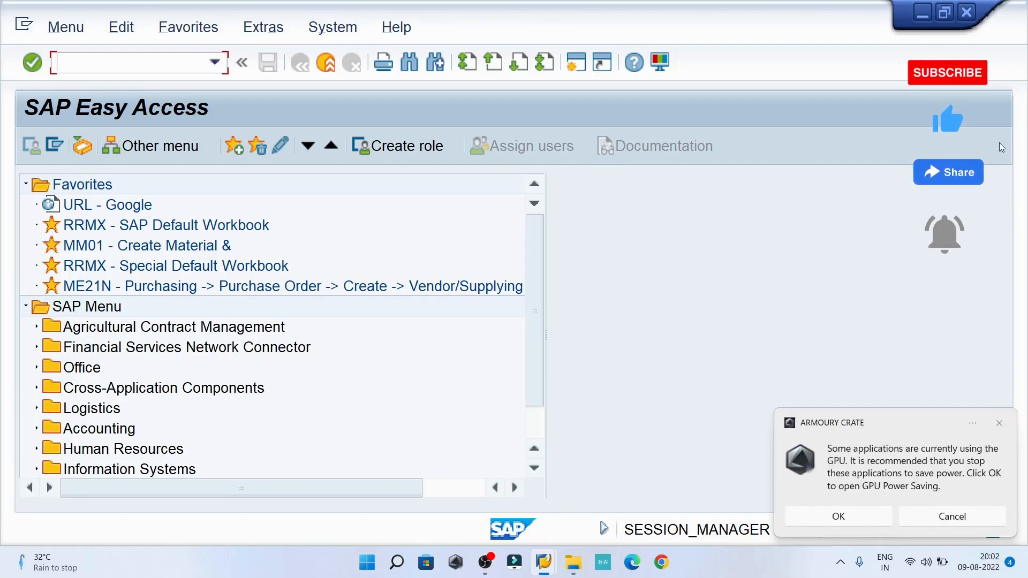
# Dismiss the GPU power notification and open the SAP Reference IMG through transaction SPRO
pyautogui.click(946, 479)
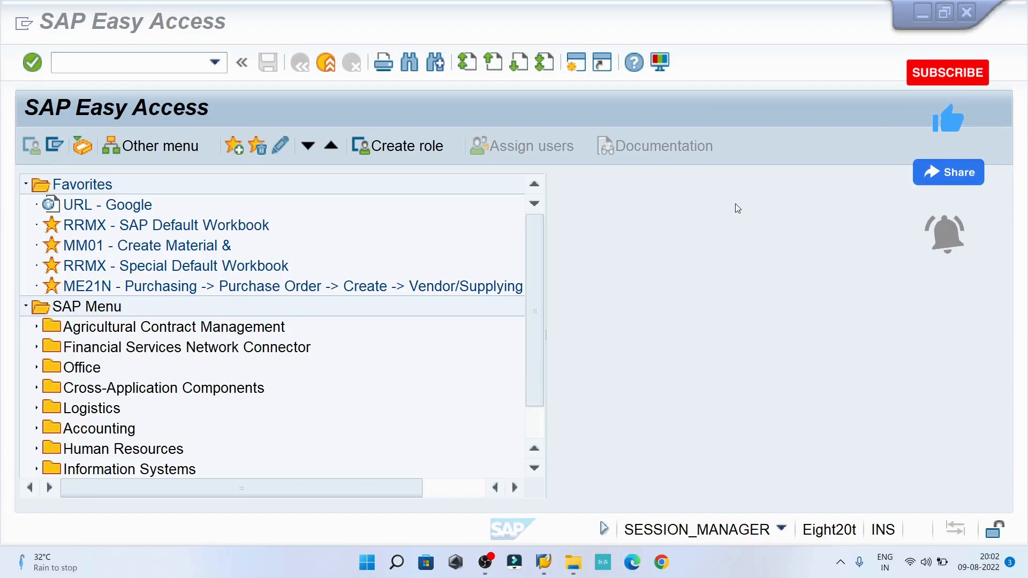
pyautogui.click(106, 60)
pyautogui.write('x')
pyautogui.press('BackSpace')
pyautogui.write('spro')
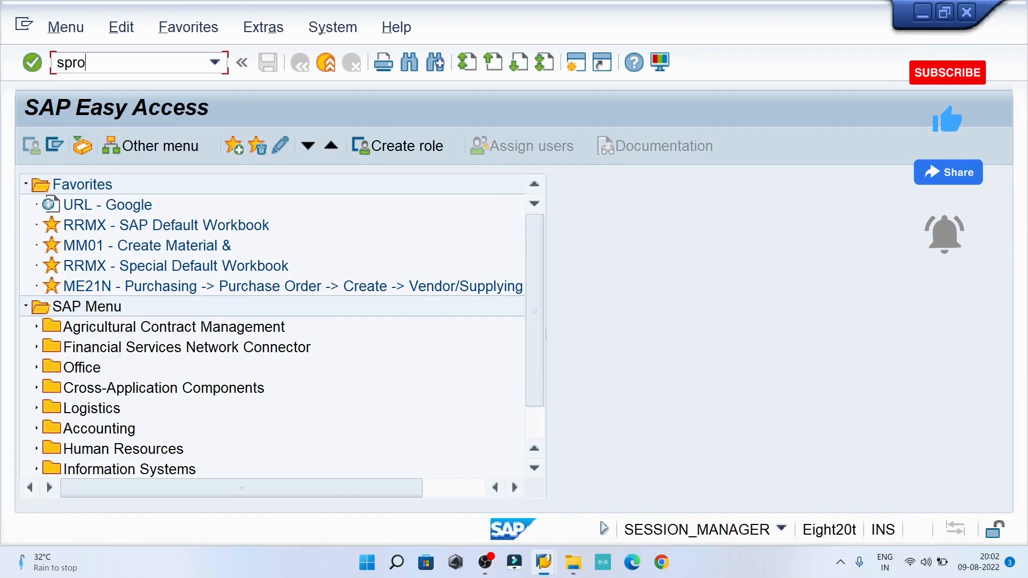
pyautogui.press('Return')
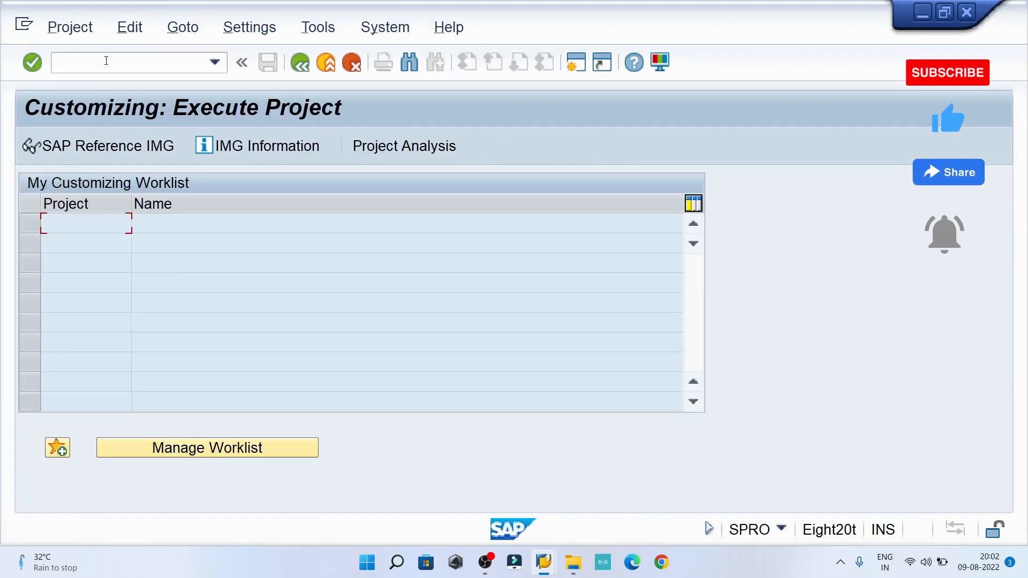
pyautogui.click(112, 146)
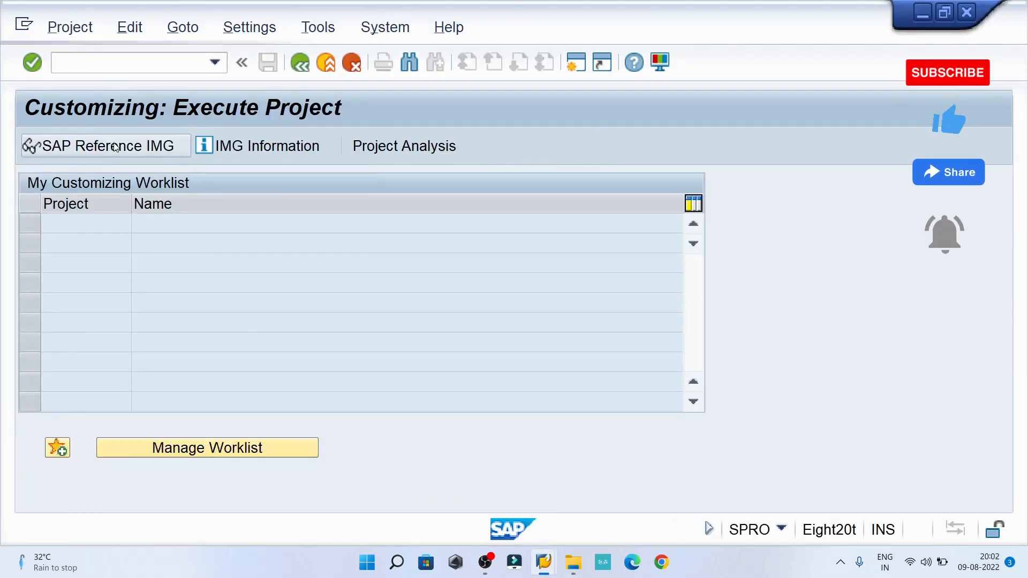
# Expand Enterprise Structure, Assignment, Sales and Distribution in the IMG structure to list its assignment activities
pyautogui.scroll(-2, 136, 466)
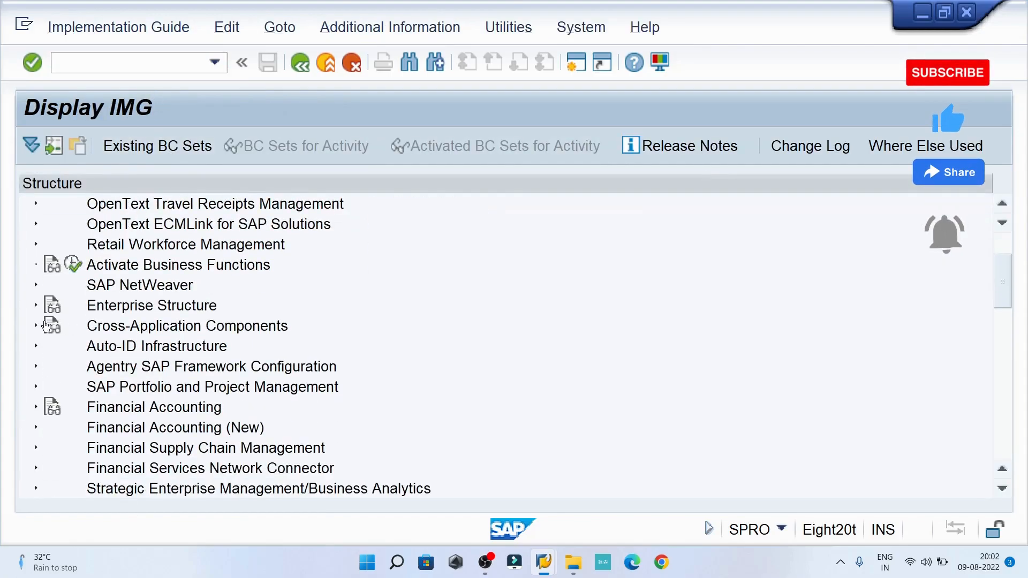
pyautogui.click(37, 307)
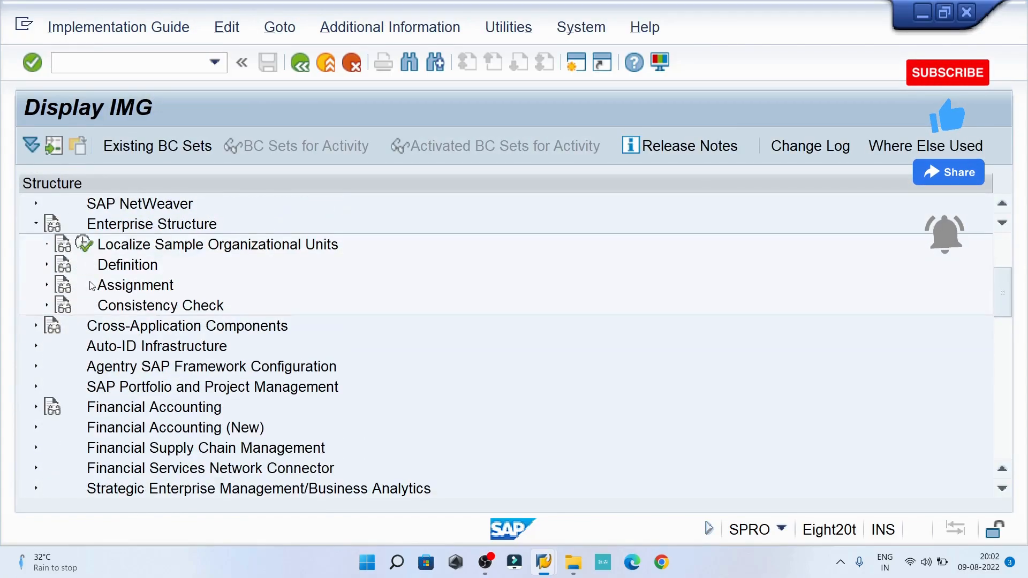
pyautogui.click(48, 285)
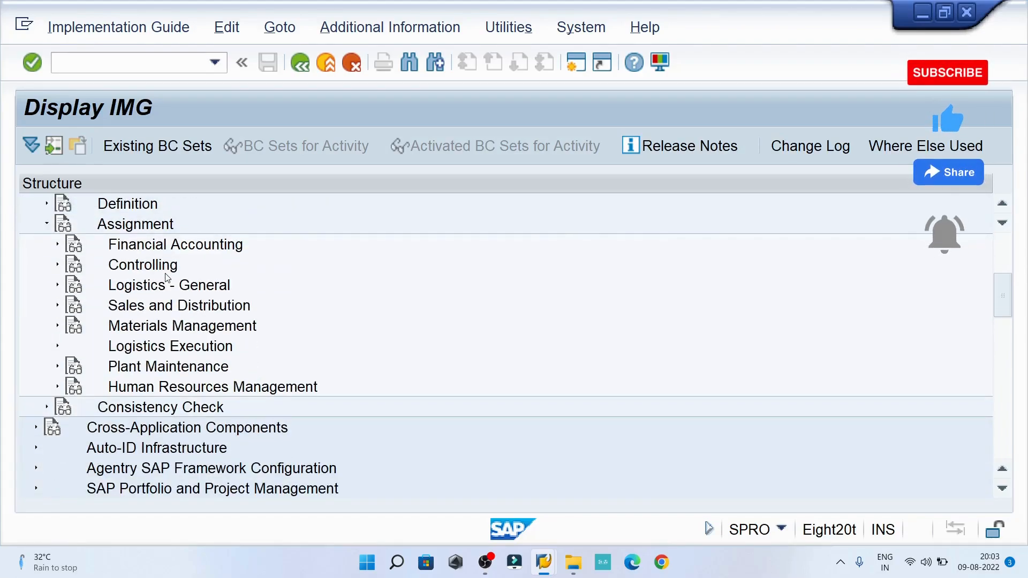
pyautogui.click(173, 250)
pyautogui.click(171, 270)
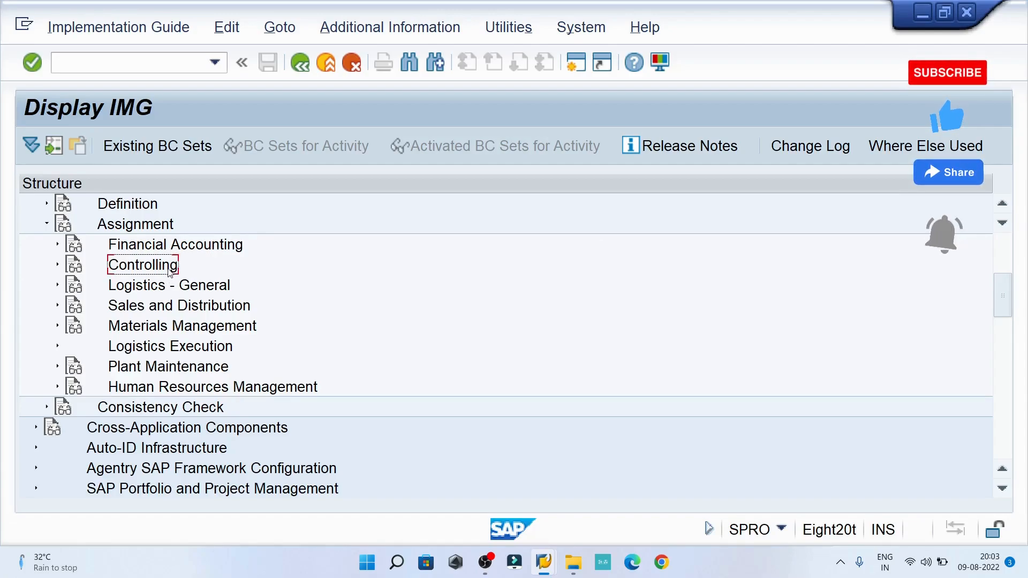
pyautogui.click(153, 308)
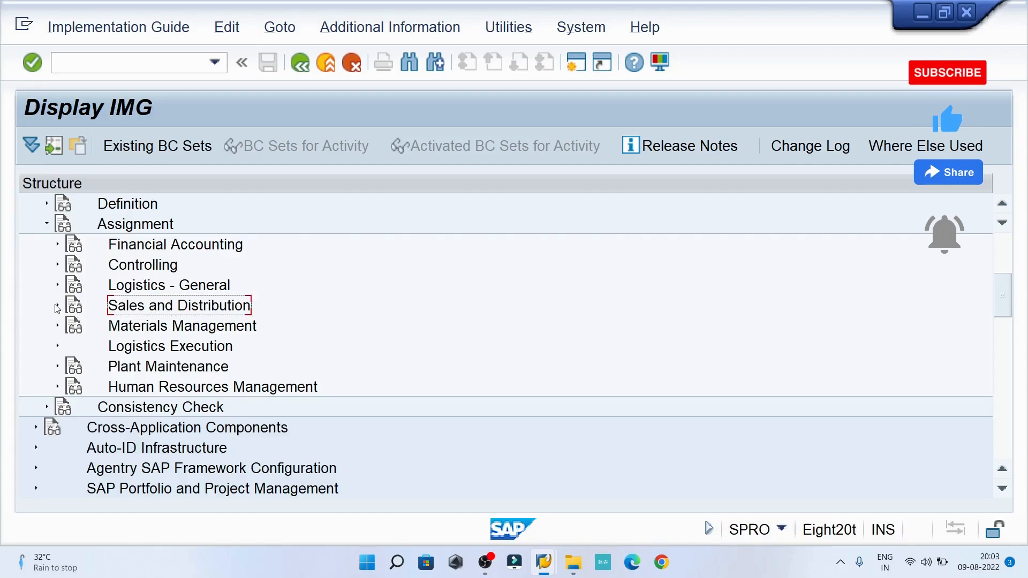
pyautogui.click(57, 306)
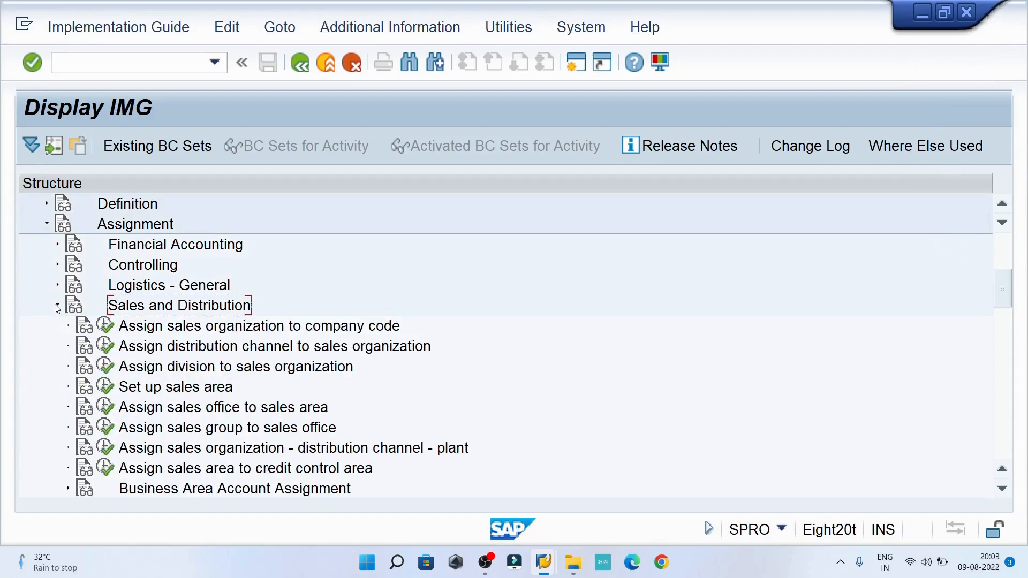
pyautogui.scroll(1, 251, 347)
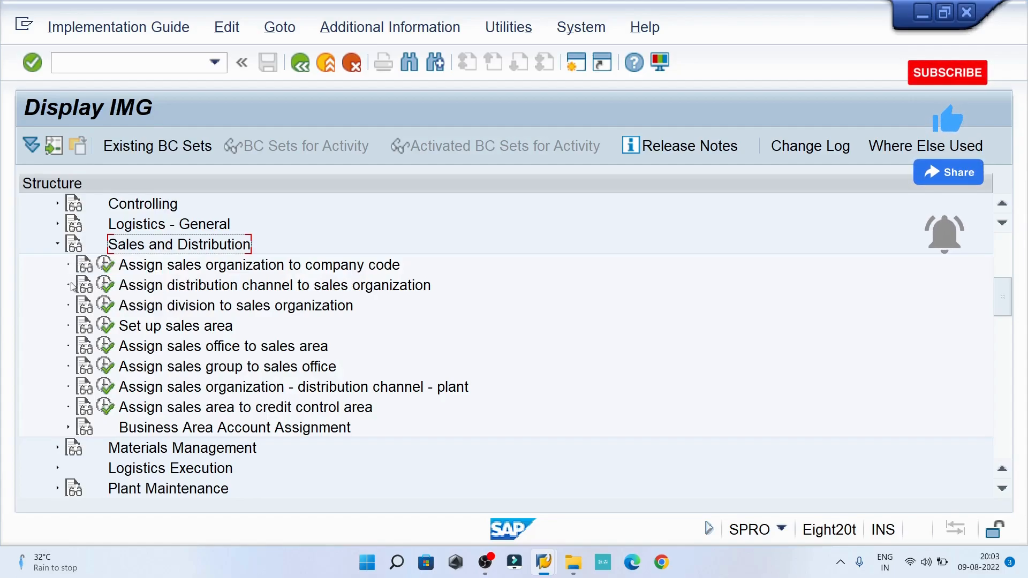
# Open the activity for assigning sales organizations to company codes and position the list at sales organization RCC1
pyautogui.click(107, 268)
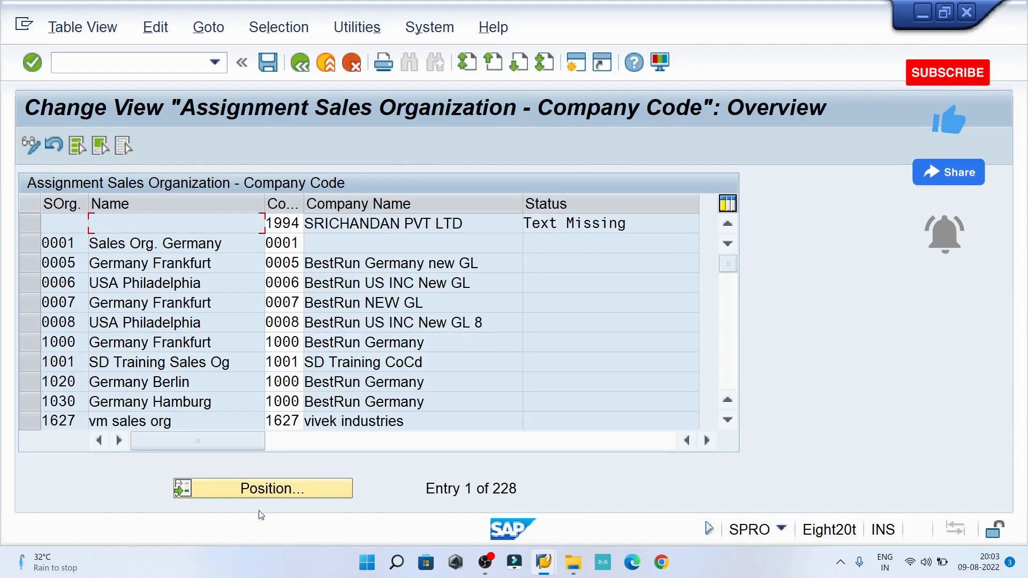
pyautogui.click(270, 488)
pyautogui.click(252, 301)
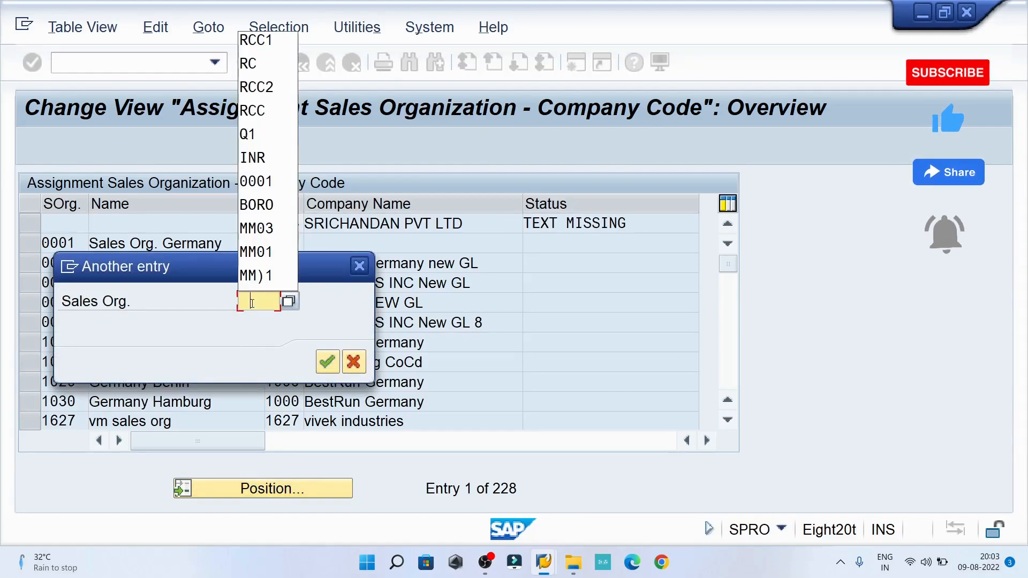
pyautogui.click(257, 40)
pyautogui.click(325, 369)
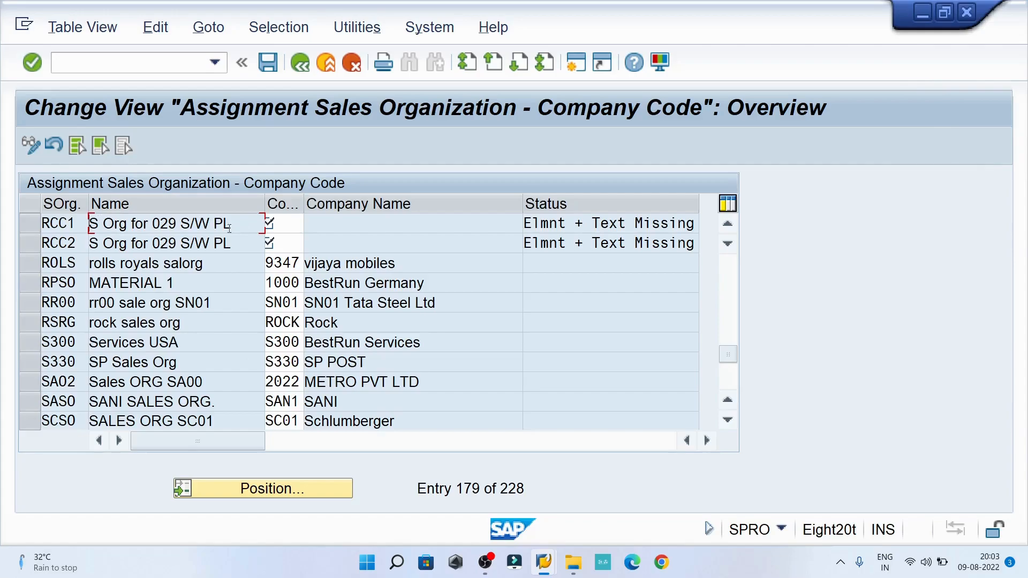
# Assign company code RCC1 to sales organization RCC1 and company code RCC2 to sales organization RCC2
pyautogui.click(281, 223)
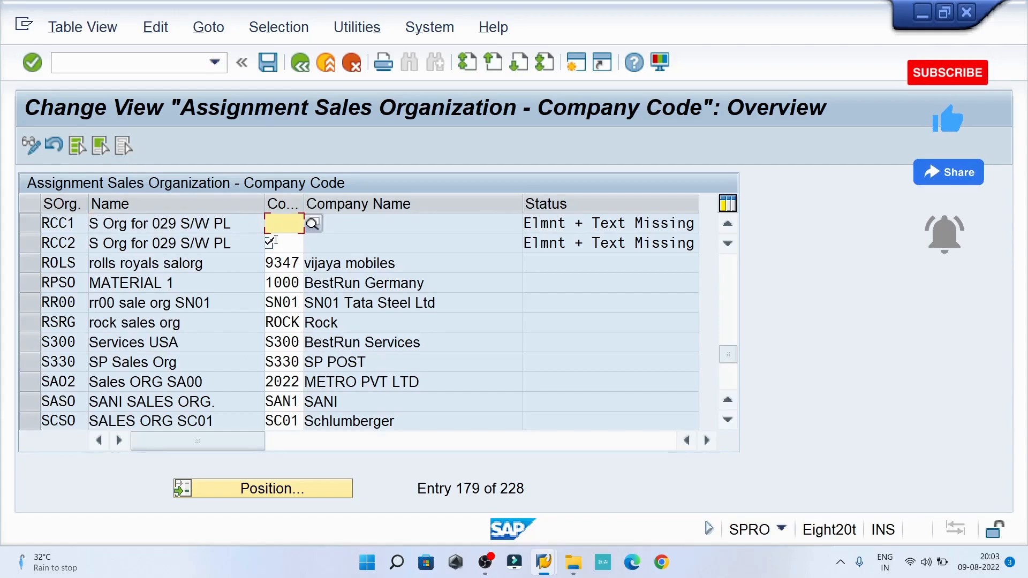
pyautogui.write('RCC1')
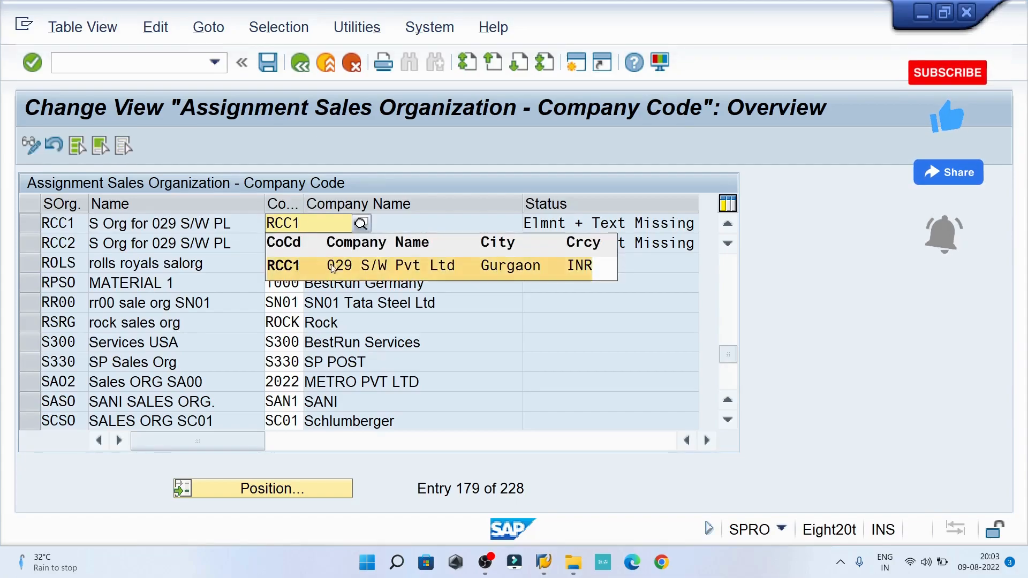
pyautogui.click(323, 259)
pyautogui.press('Return')
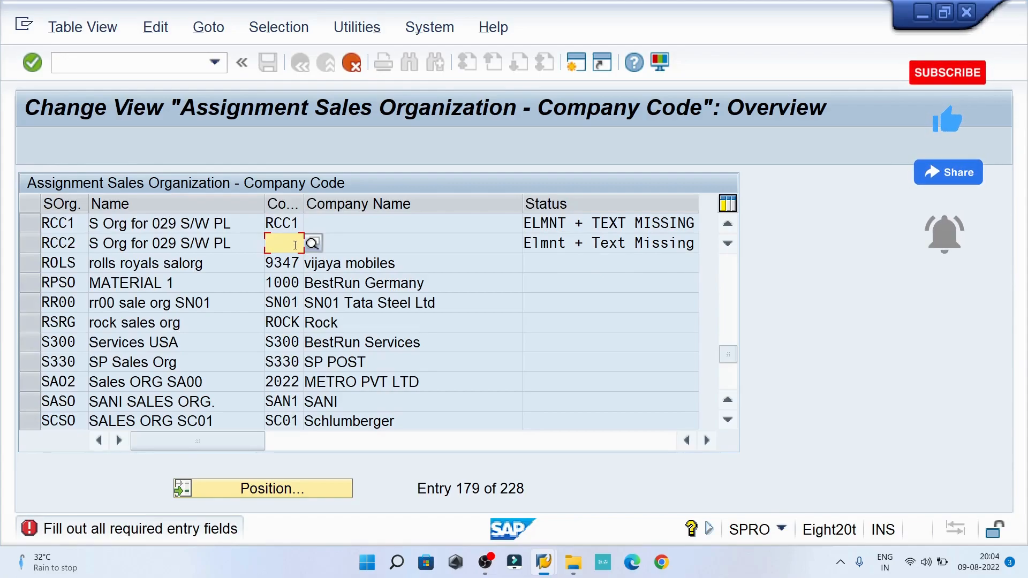
pyautogui.write('RCC2')
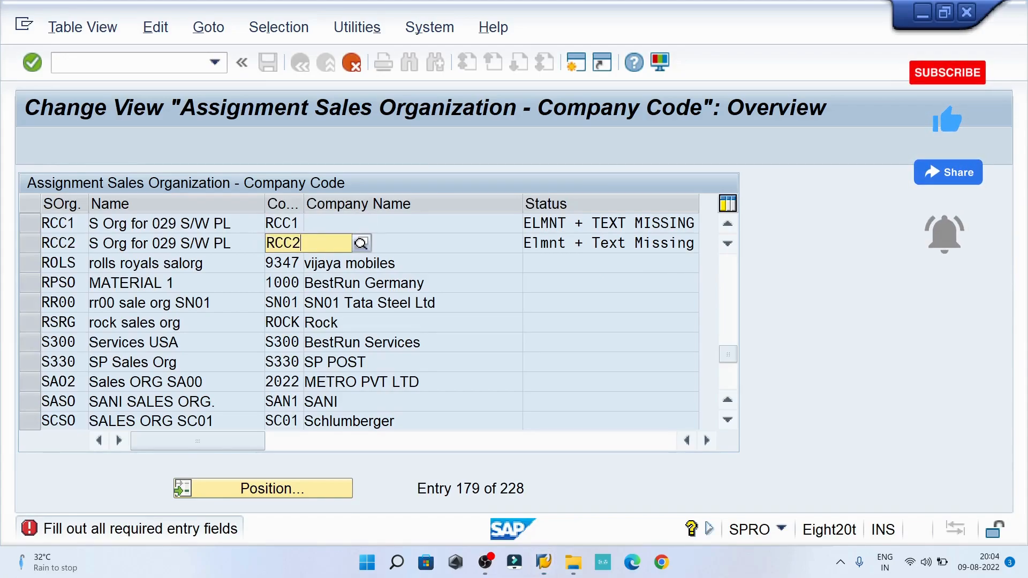
pyautogui.press('Down')
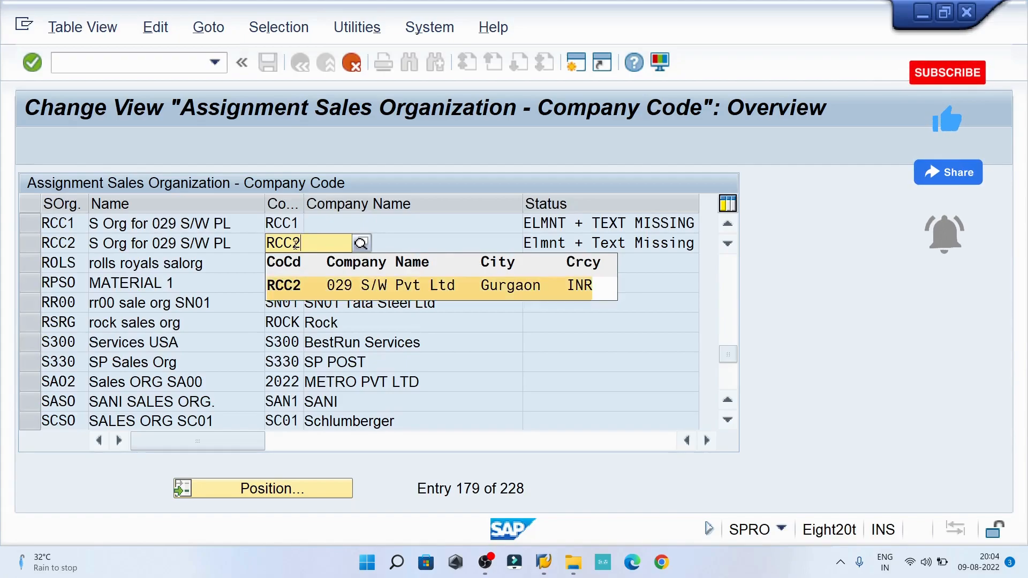
pyautogui.press('Return')
pyautogui.press('Return')
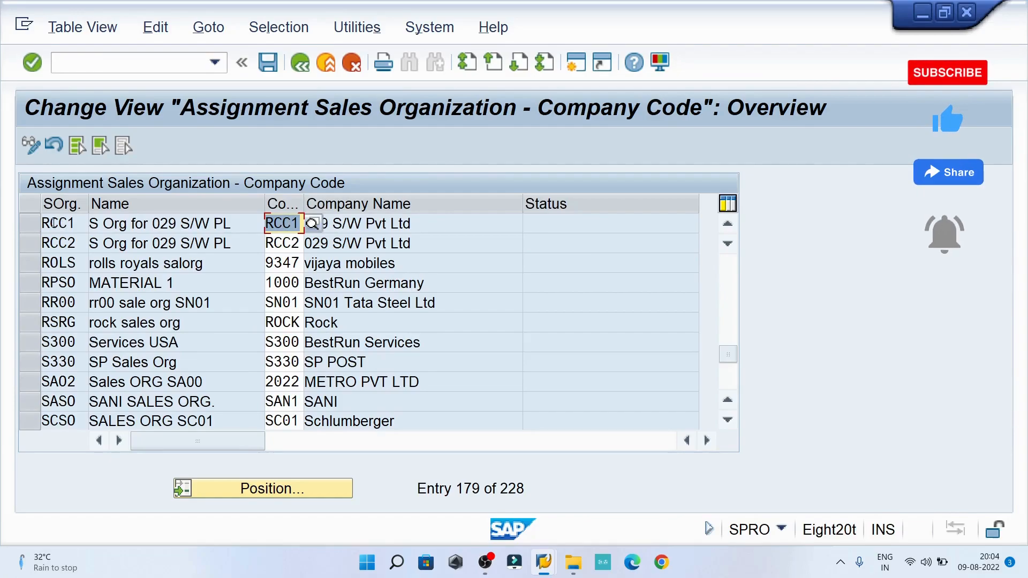
# Save the company code assignments under the customizing request described as CR for RCC1
pyautogui.moveTo(413, 224); pyautogui.dragTo(309, 218)
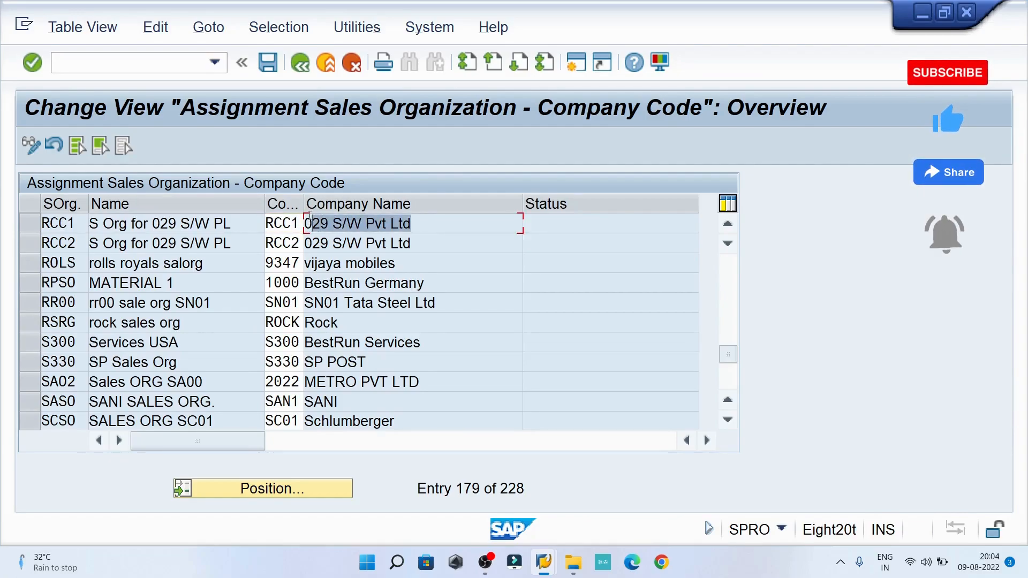
pyautogui.click(271, 68)
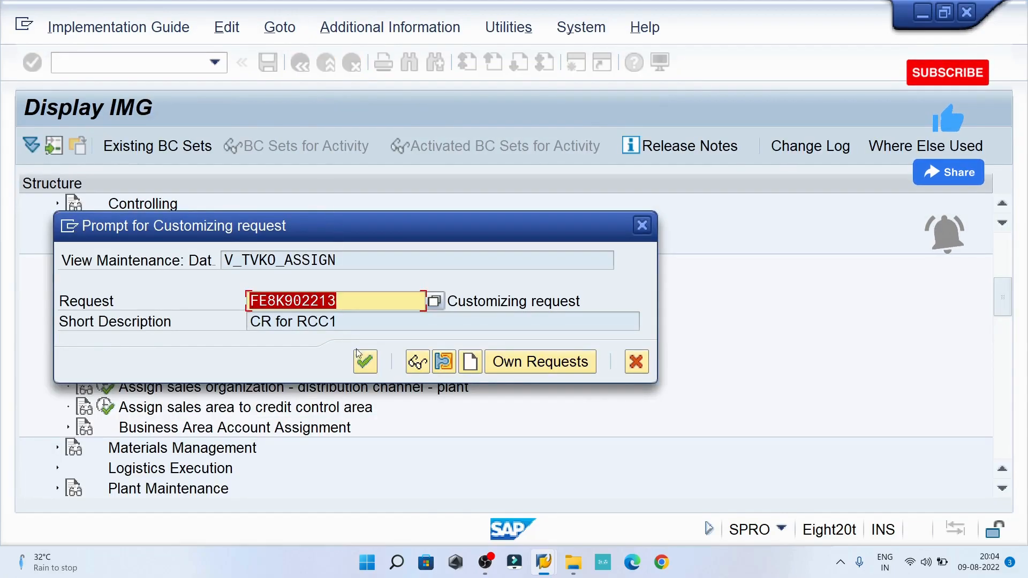
pyautogui.click(365, 362)
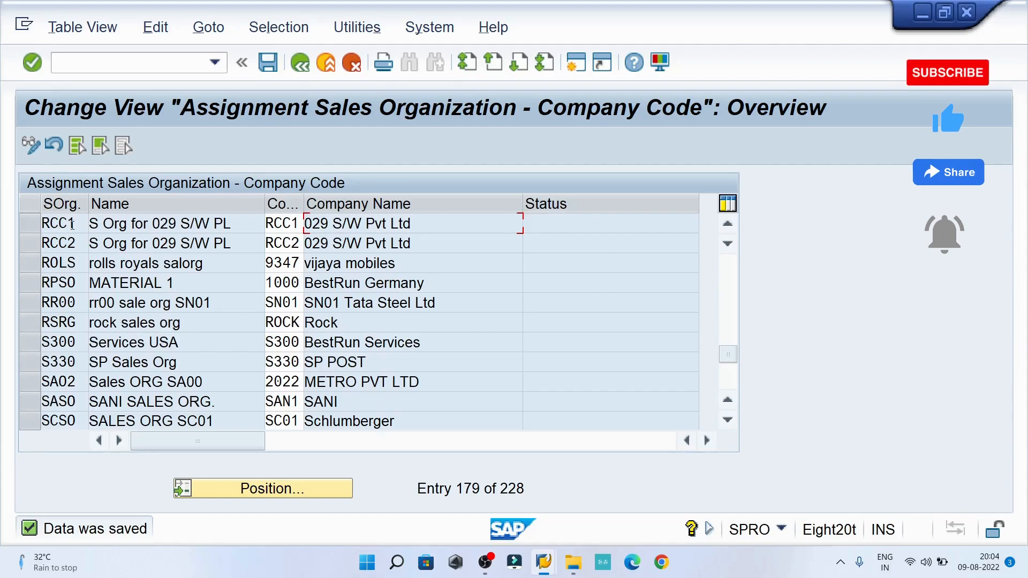
# Try assigning company code RCC1 to sales organization RCC2
pyautogui.click(294, 244)
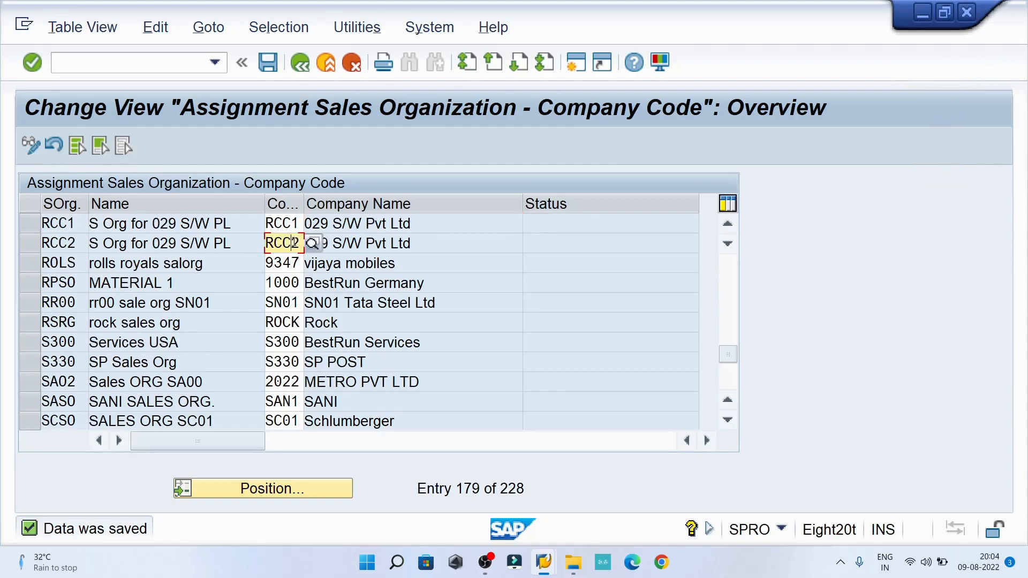
pyautogui.press('BackSpace')
pyautogui.write('1')
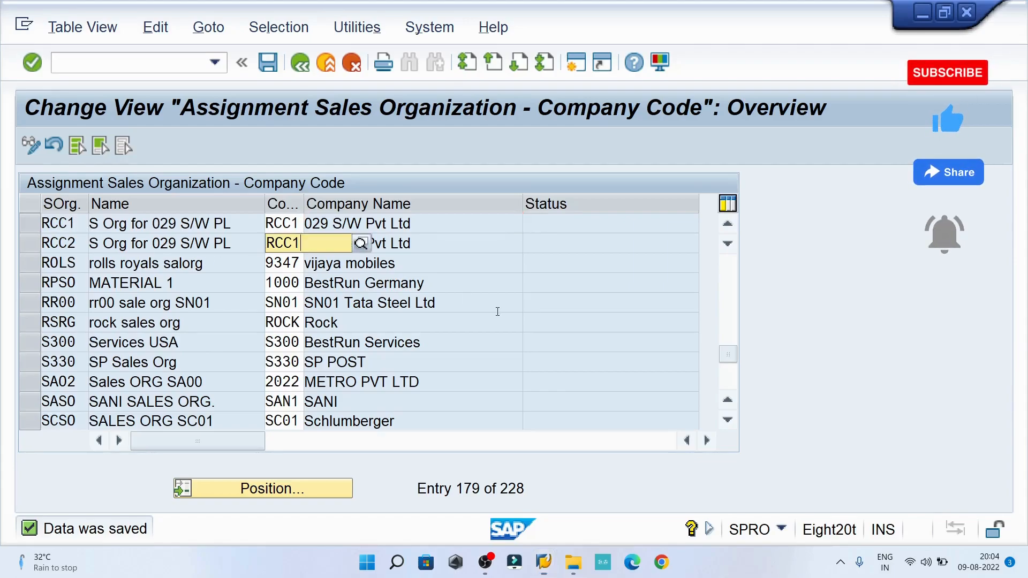
pyautogui.press('Return')
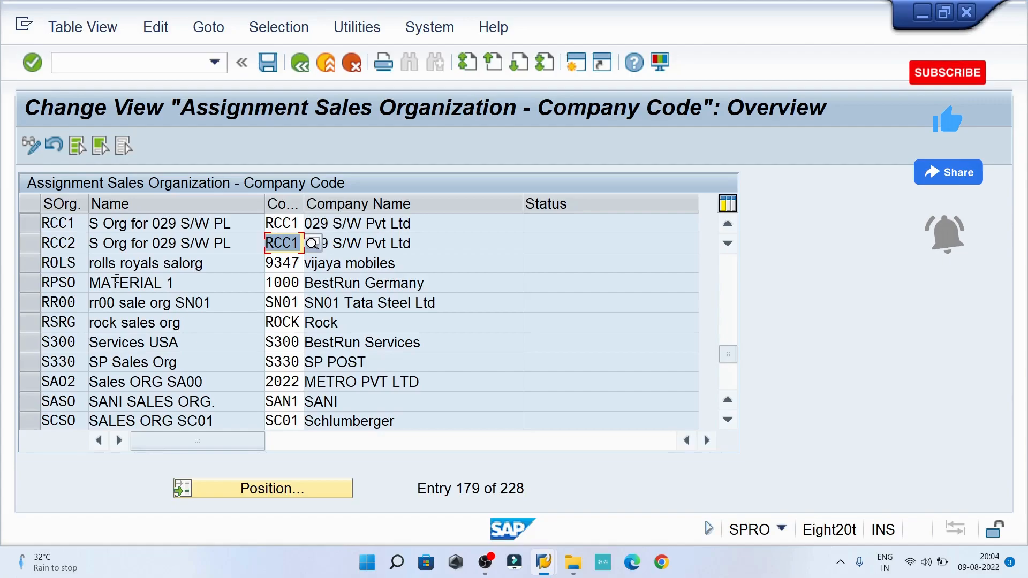
# Set the company code of sales organization RCC2 back to RCC2 and save before returning to the IMG
pyautogui.write('RCC2')
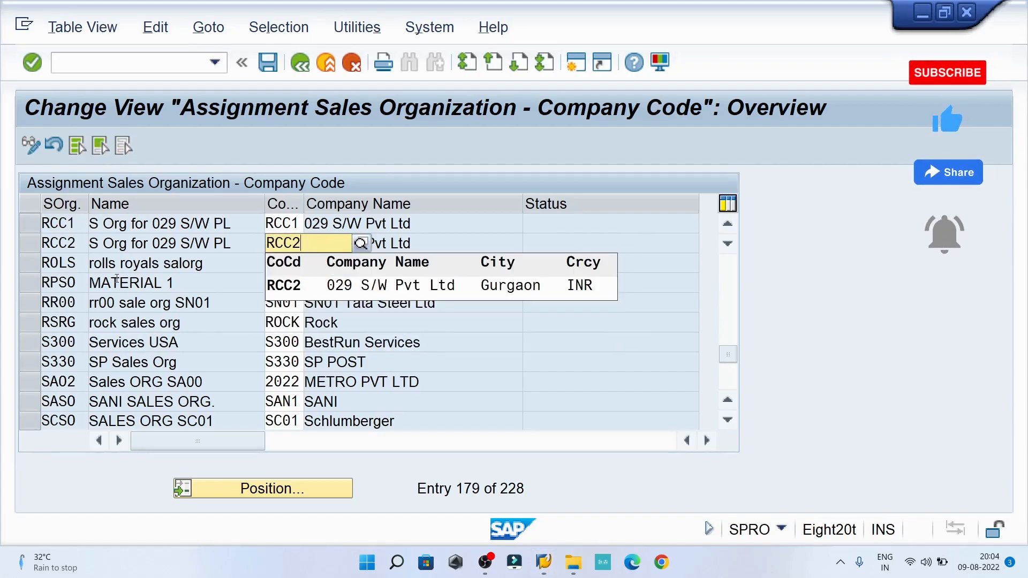
pyautogui.press('Return')
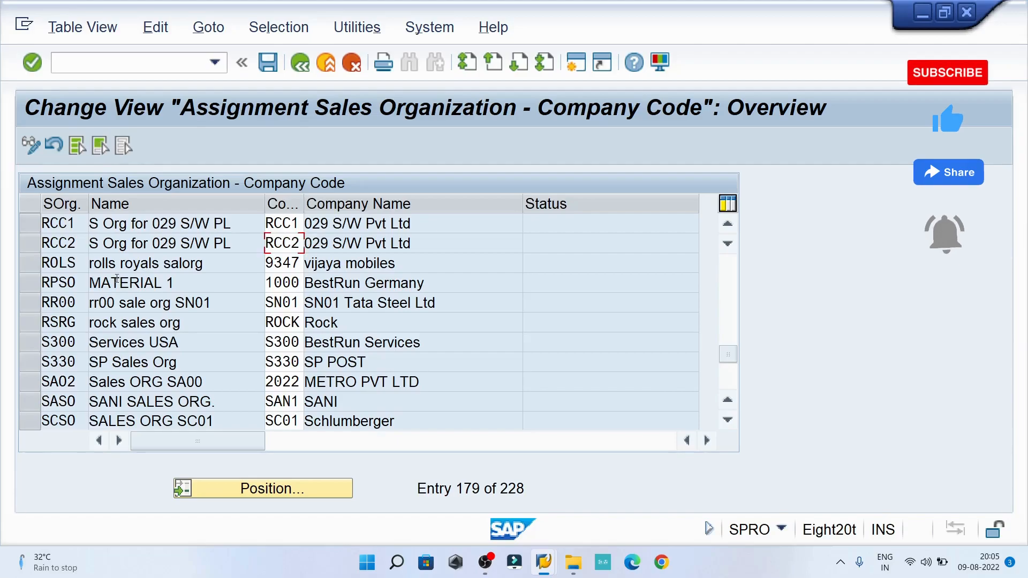
pyautogui.click(265, 63)
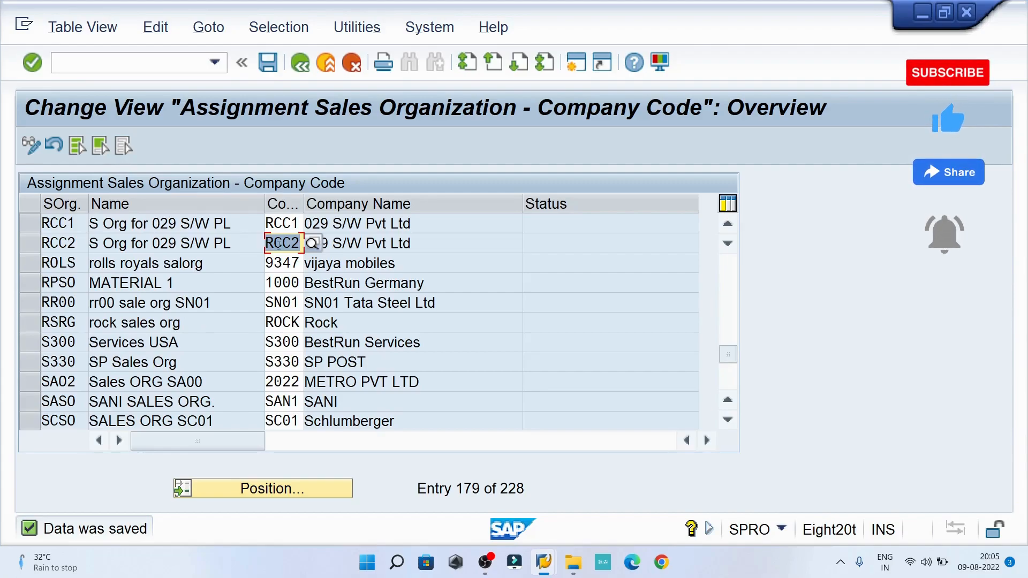
pyautogui.click(298, 64)
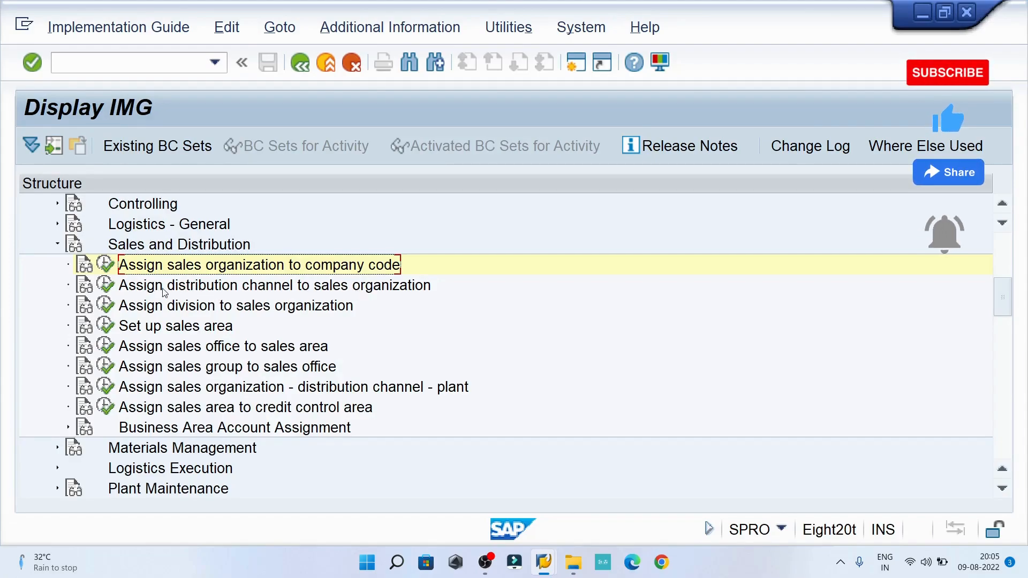
# Create a distribution channel assignment for sales organization RCC1 with channel Q1, looked up in the value help
pyautogui.click(111, 285)
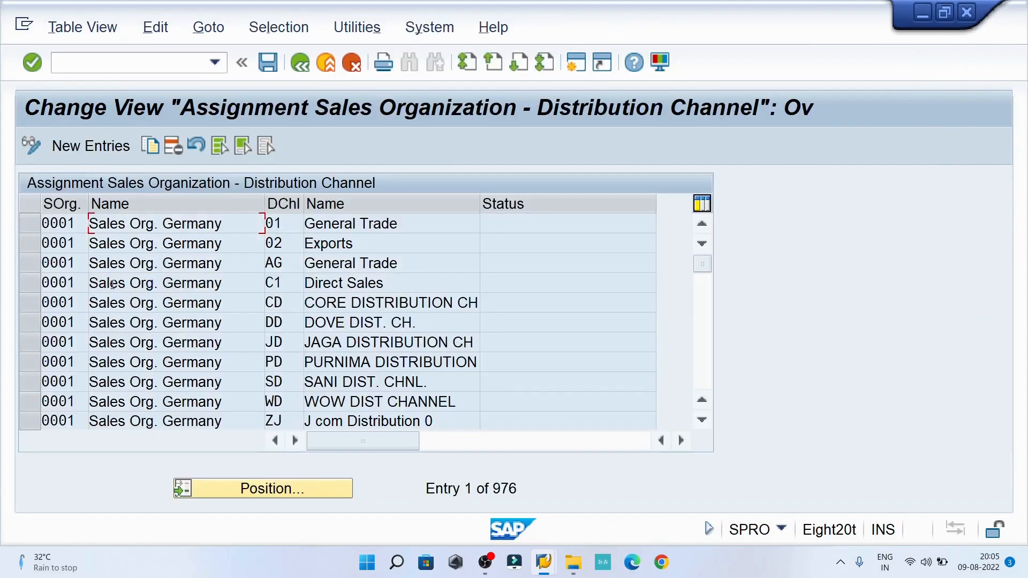
pyautogui.click(81, 148)
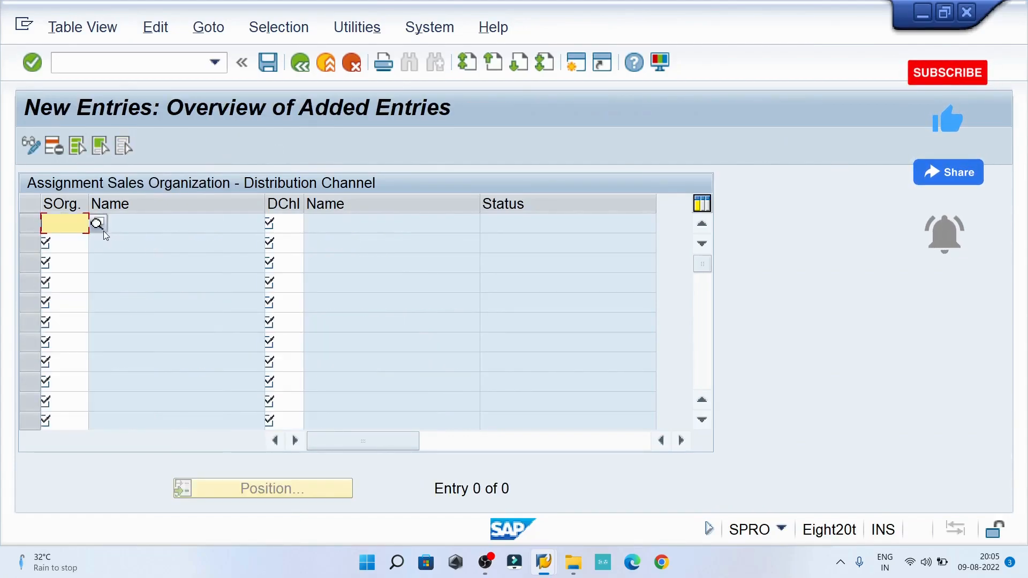
pyautogui.write('RCC1')
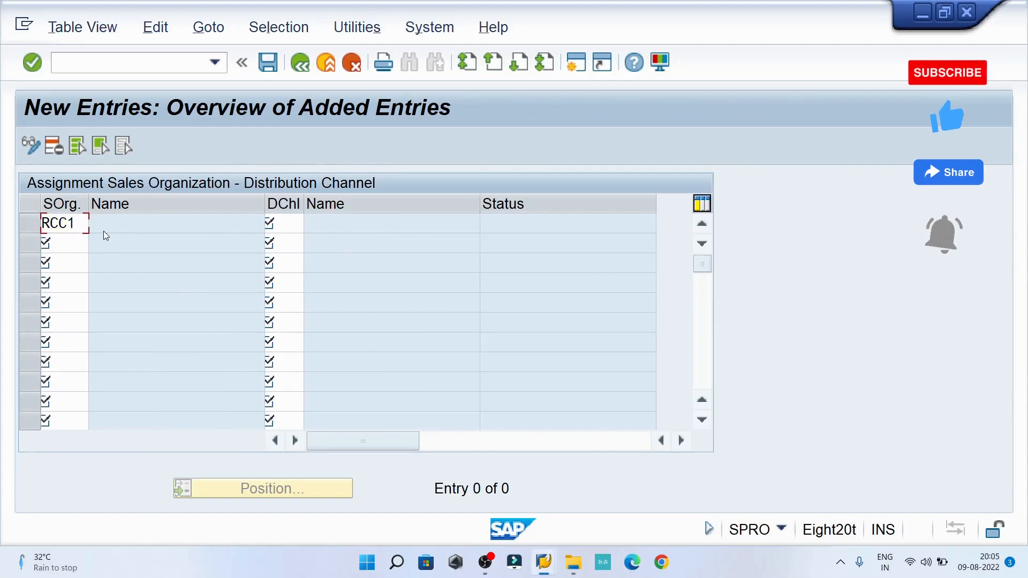
pyautogui.press('Tab')
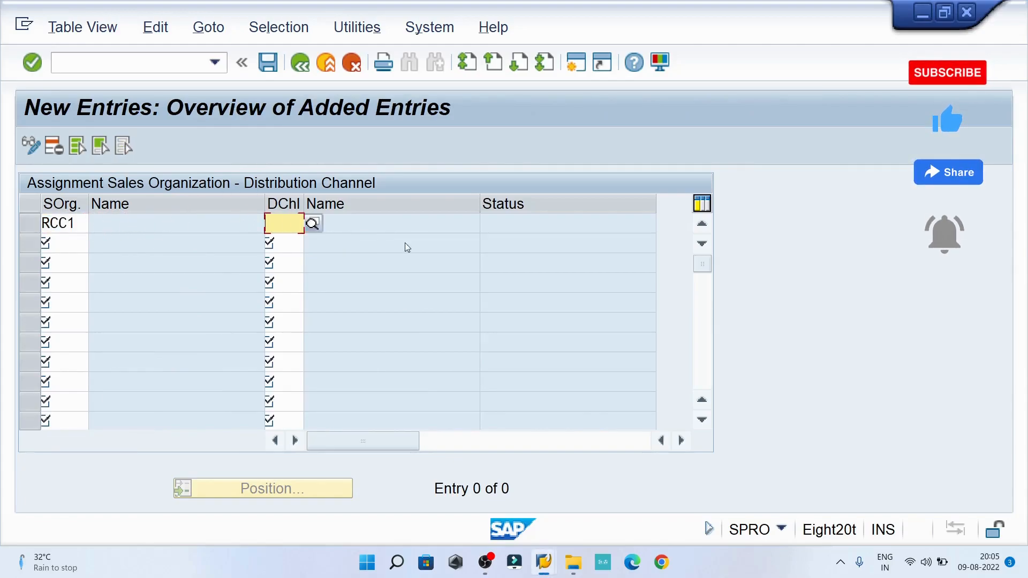
pyautogui.click(315, 226)
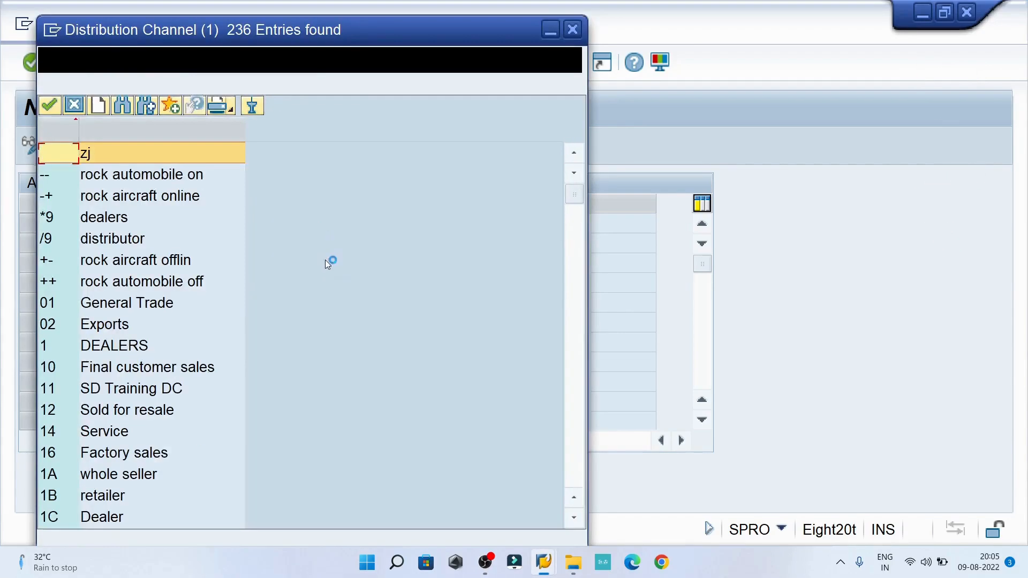
pyautogui.scroll(-9, 173, 274)
pyautogui.click(309, 85)
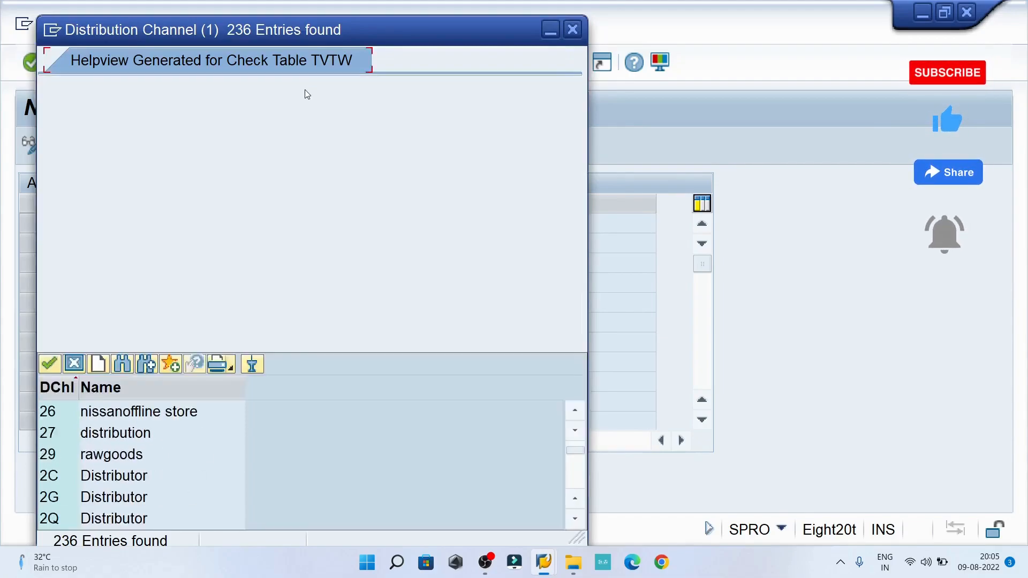
pyautogui.write('Q1')
pyautogui.click(518, 391)
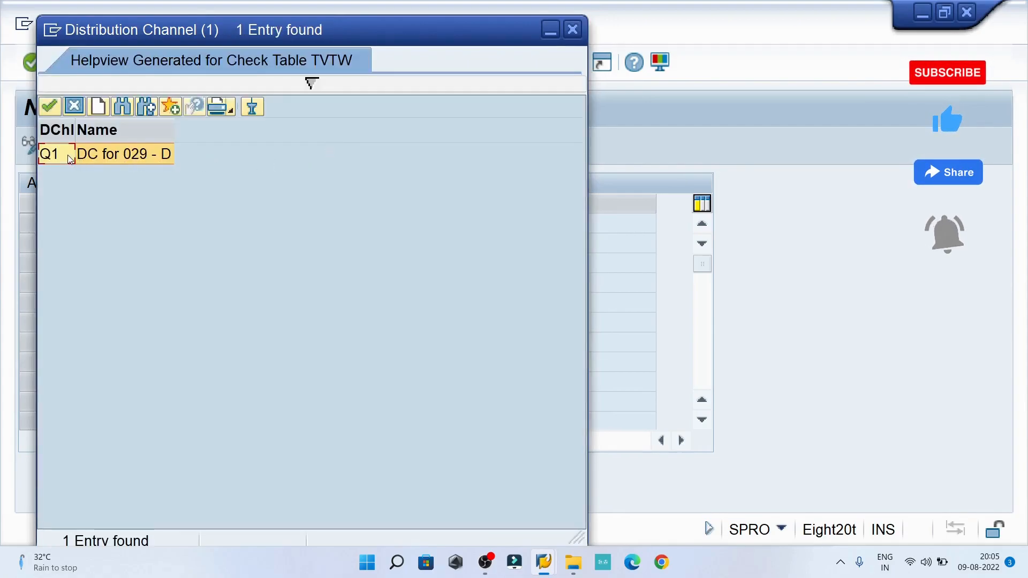
pyautogui.doubleClick(121, 155)
# Add a second new entry assigning distribution channel Q2 to sales organization RCC1 and validate the entries
pyautogui.click(284, 242)
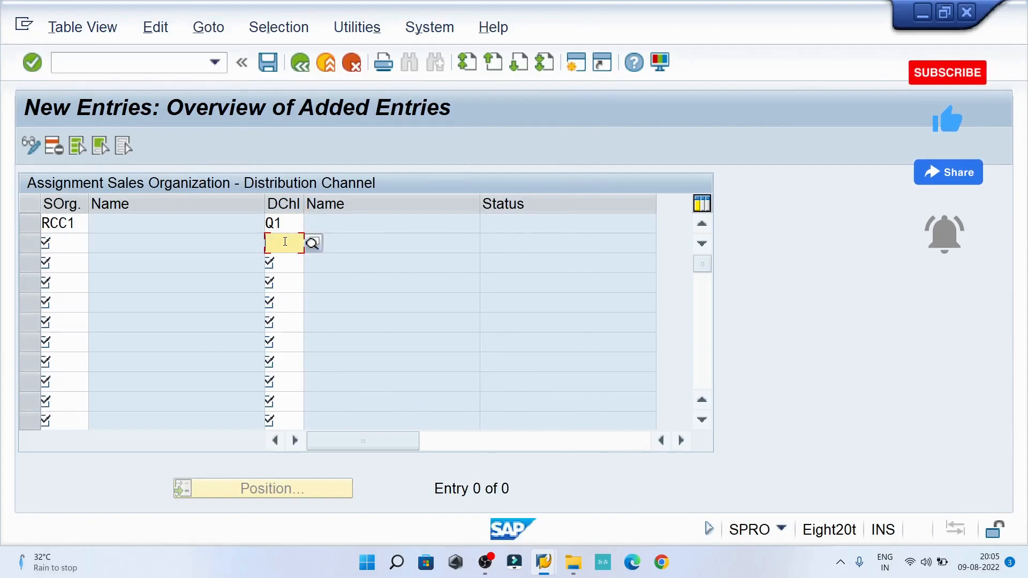
pyautogui.write('Q2')
pyautogui.click(66, 242)
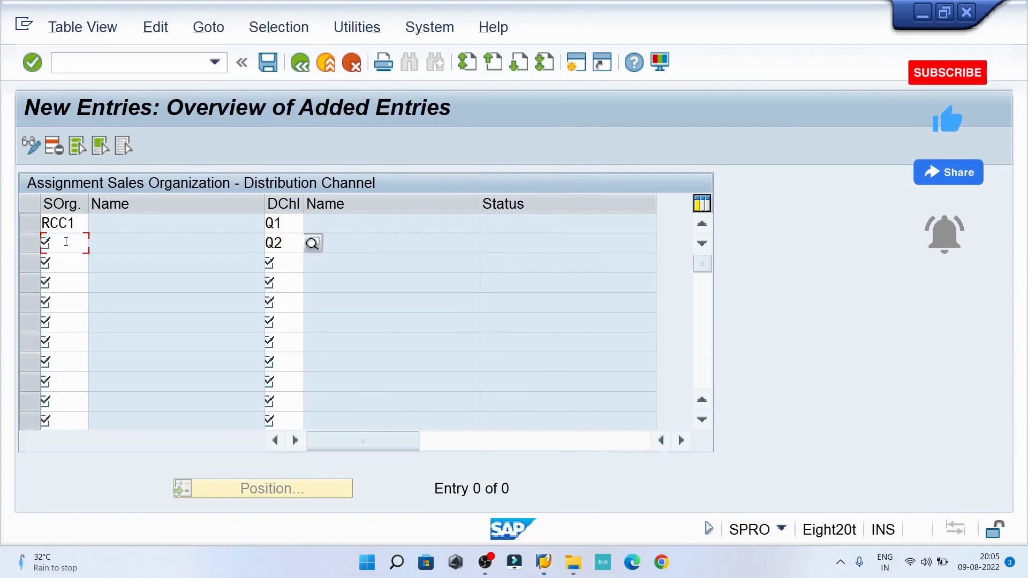
pyautogui.write('RCC1')
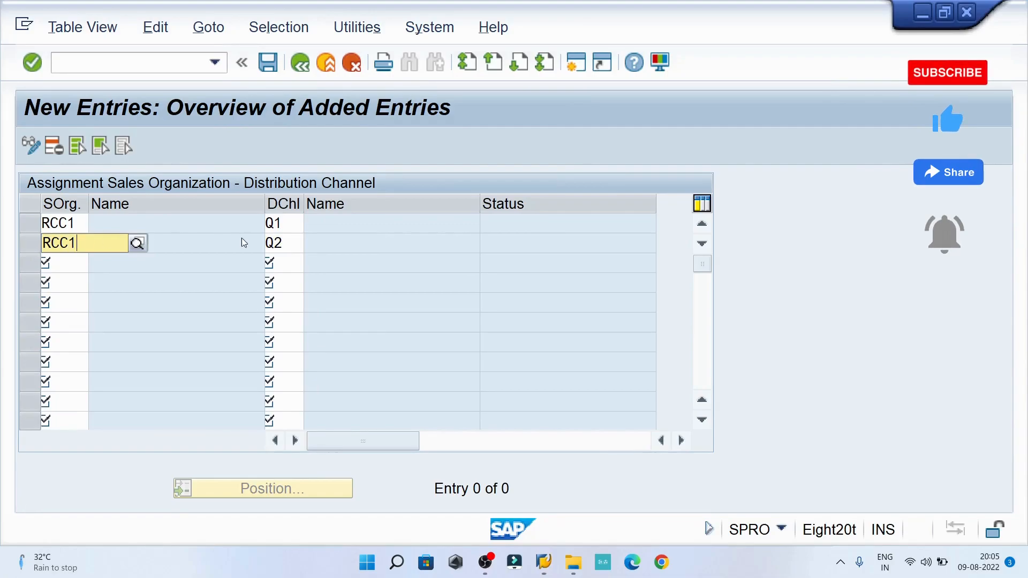
pyautogui.click(284, 241)
pyautogui.press('Return')
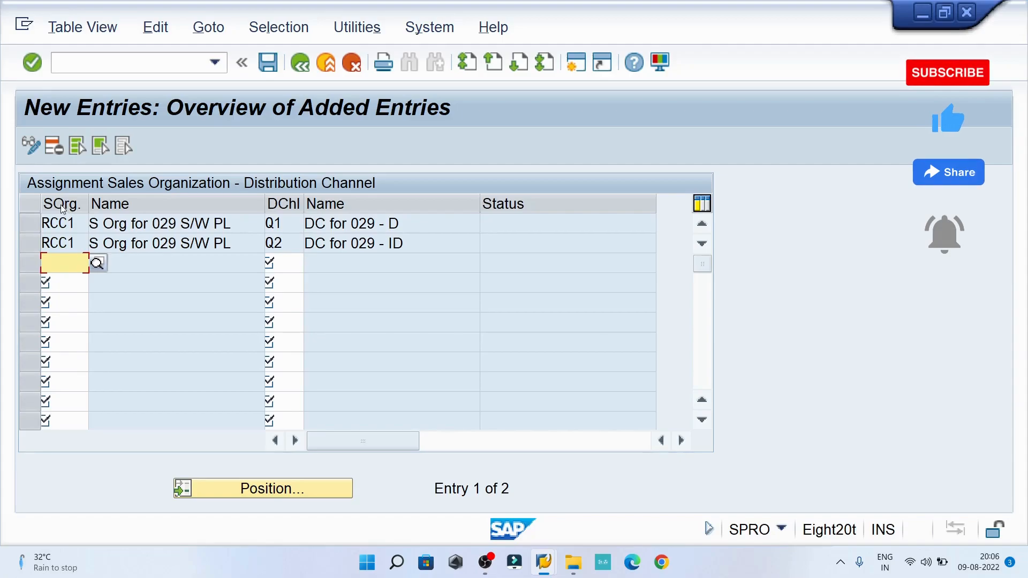
# Save the distribution channel assignments under the customizing request described as CR for RCC1 and return to the IMG
pyautogui.click(268, 63)
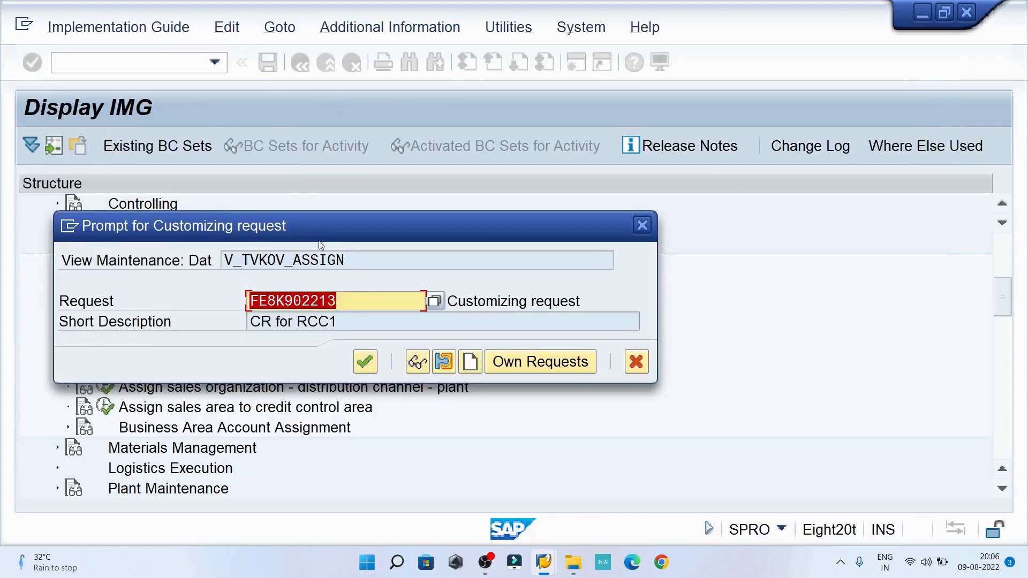
pyautogui.click(365, 362)
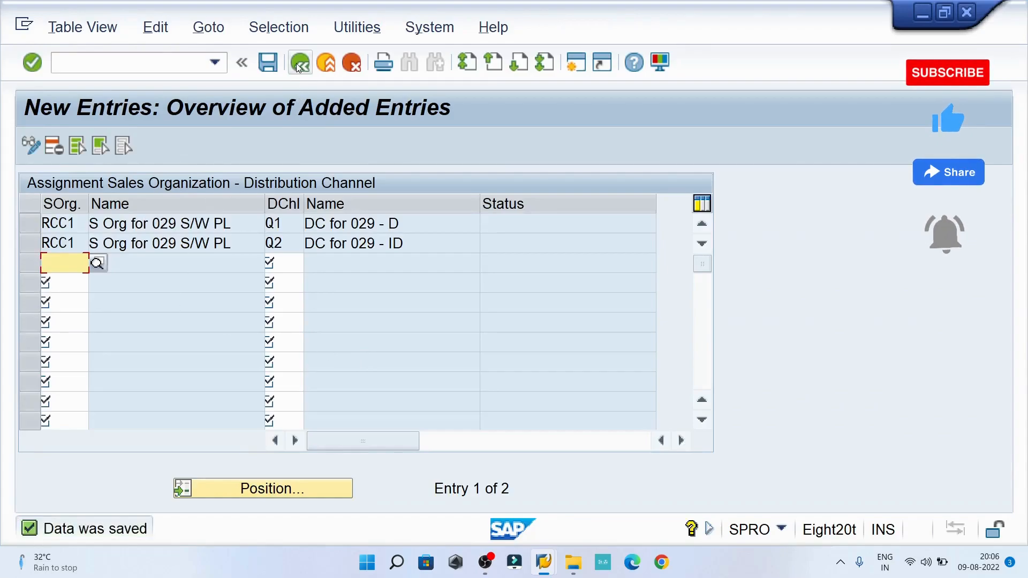
pyautogui.click(298, 65)
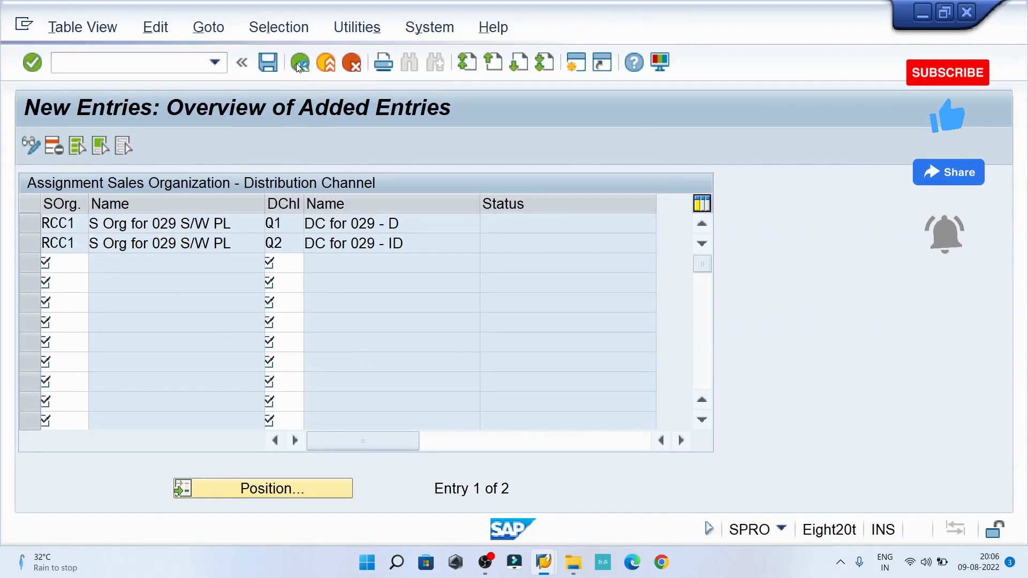
pyautogui.click(299, 63)
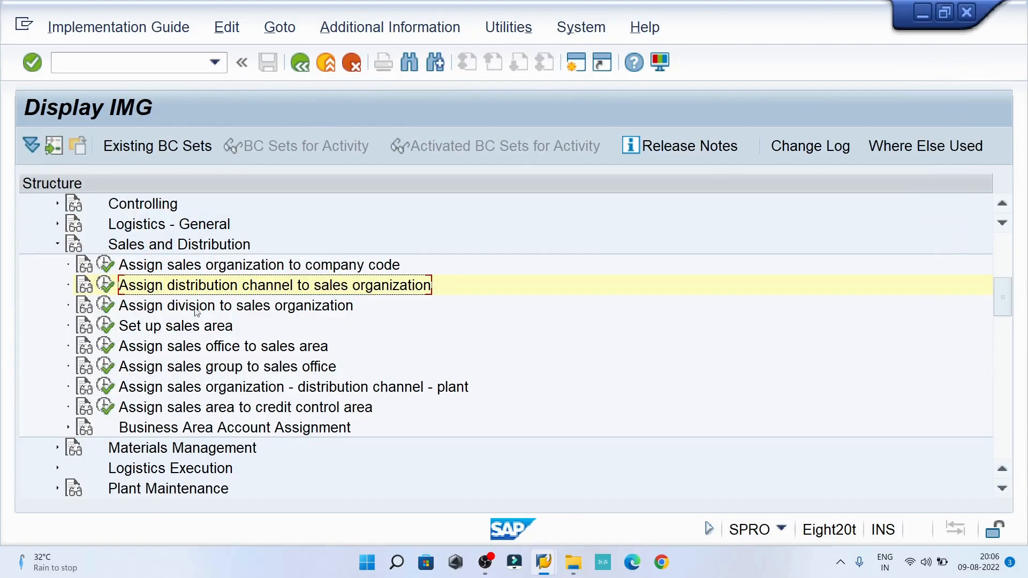
# Create a new entry assigning division R0 (029 S/W Pvt Ltd - C1) to sales organization RCC1
pyautogui.click(105, 305)
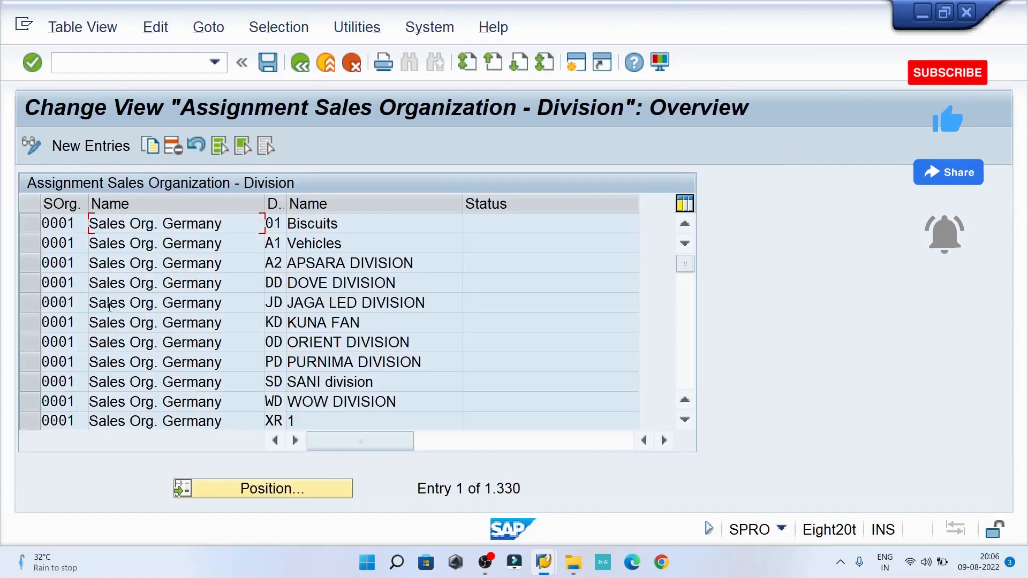
pyautogui.click(83, 146)
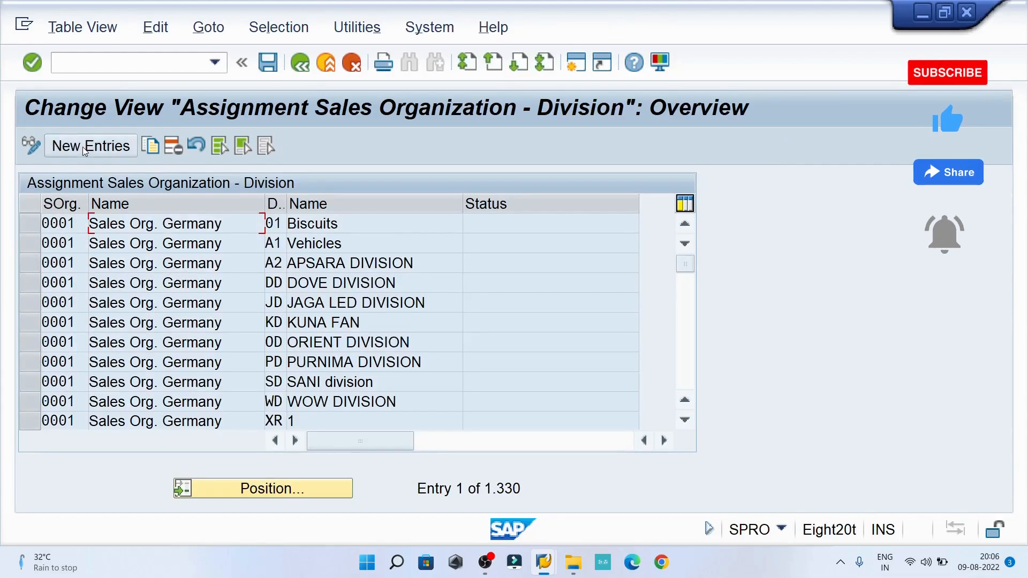
pyautogui.write('RCC1')
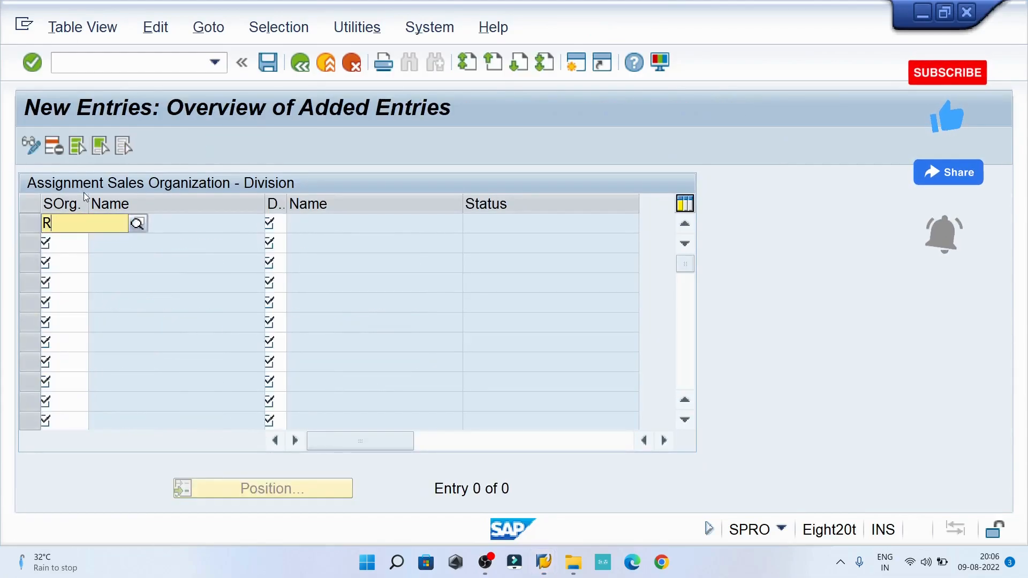
pyautogui.click(270, 223)
pyautogui.write('R0')
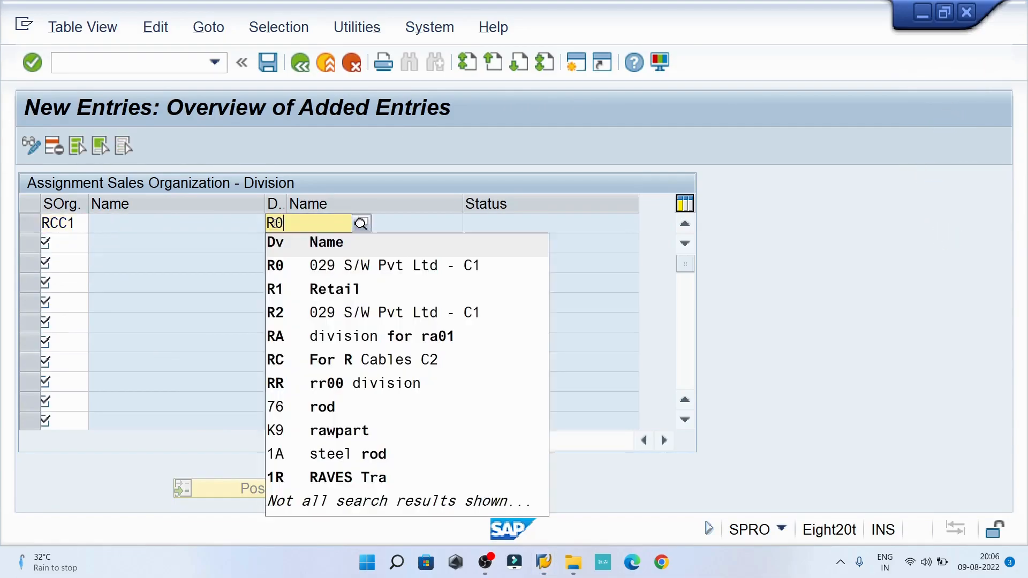
pyautogui.click(307, 271)
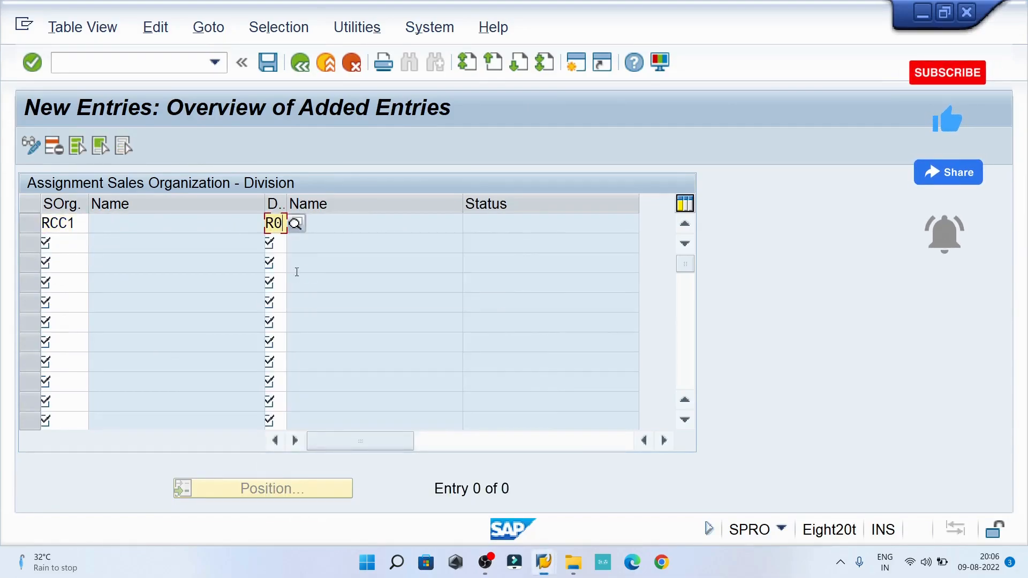
pyautogui.press('Return')
# Save the division assignment under the proposed customizing request and return to the IMG
pyautogui.hotkey('ctrl', 's')
pyautogui.click(364, 361)
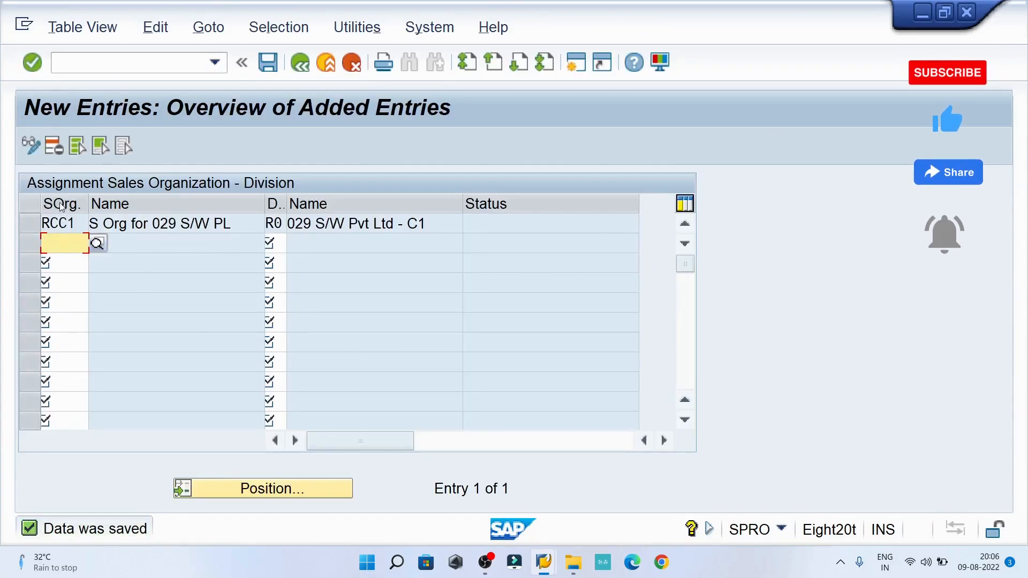
pyautogui.click(300, 63)
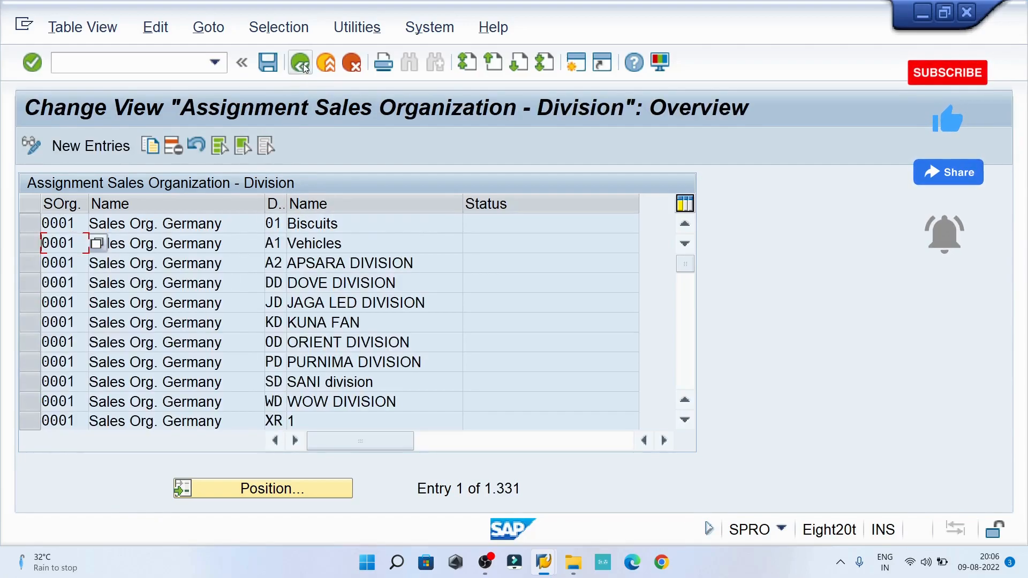
pyautogui.click(300, 62)
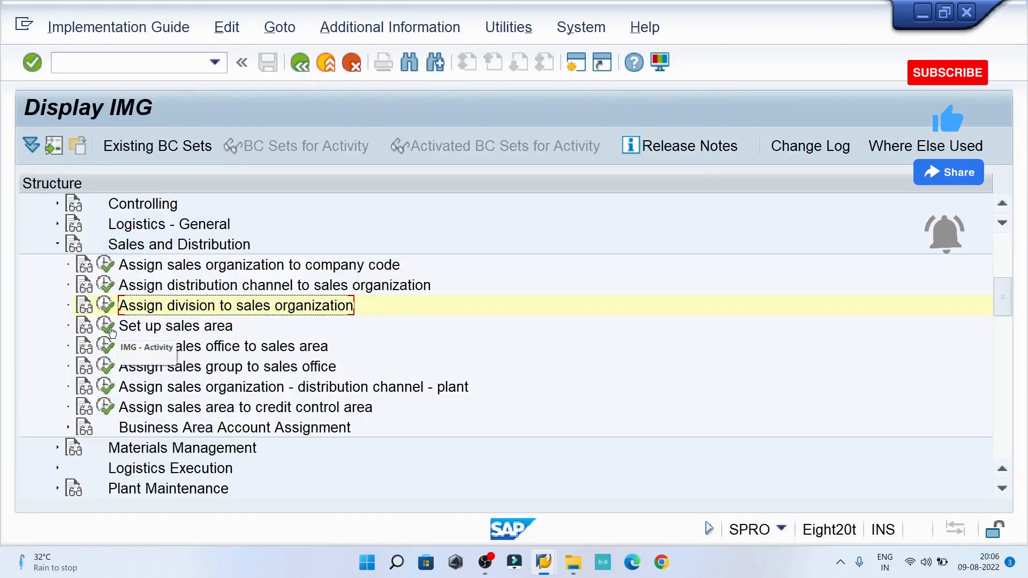
# Set up a new sales area combining sales organization RCC1, distribution channel Q1 and division R0
pyautogui.click(161, 327)
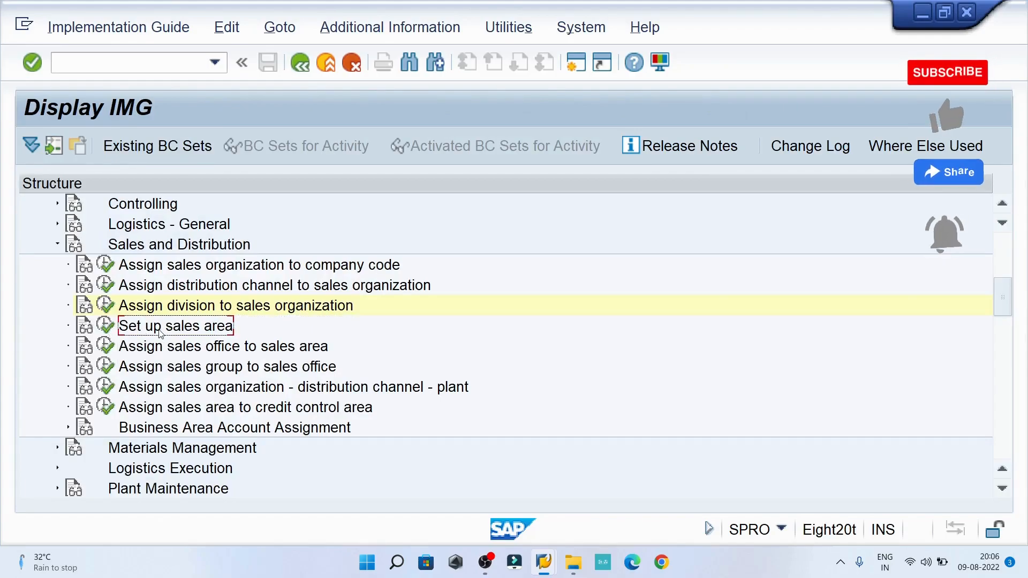
pyautogui.click(108, 328)
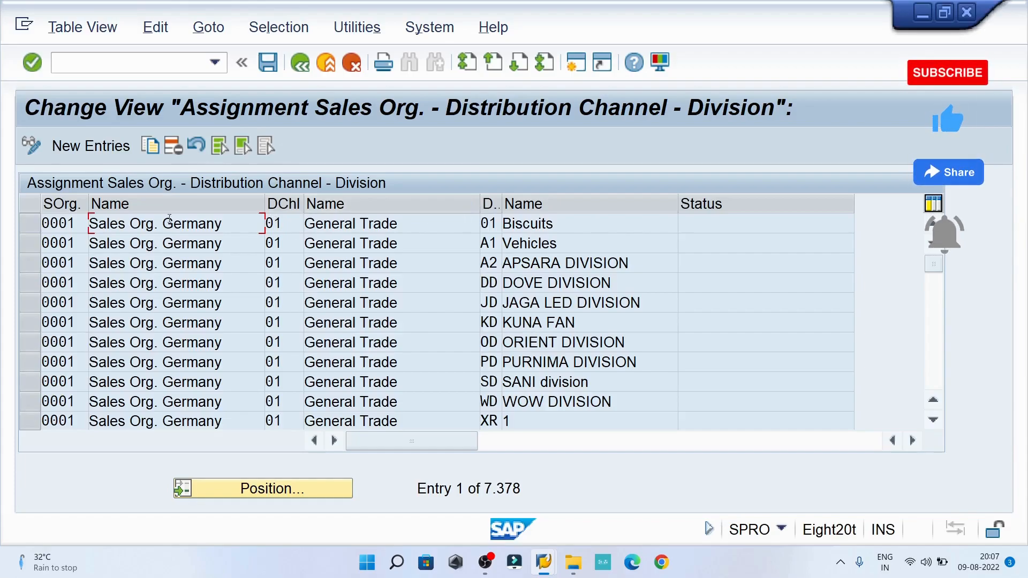
pyautogui.click(90, 145)
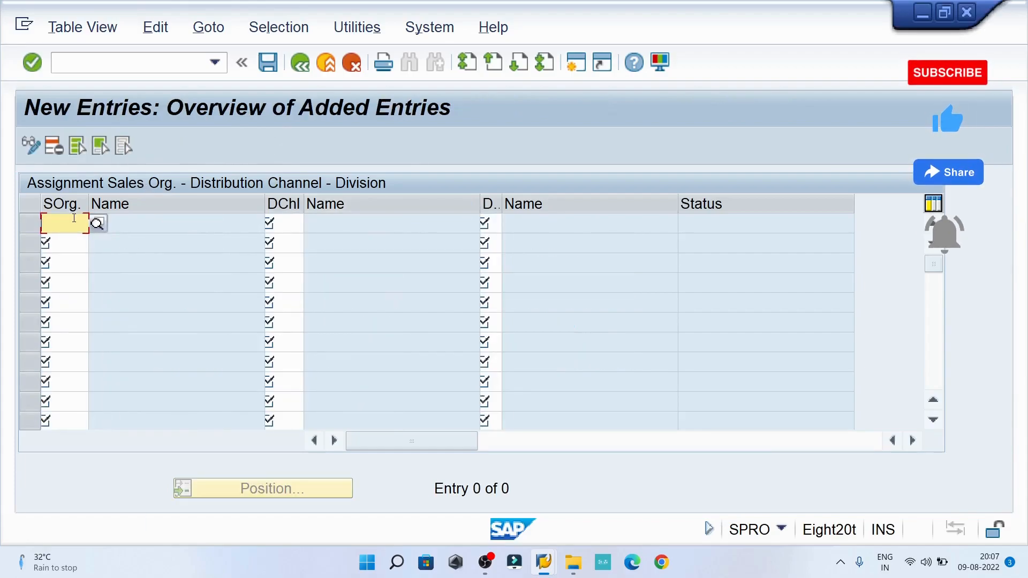
pyautogui.write('RCC1')
pyautogui.press('Tab')
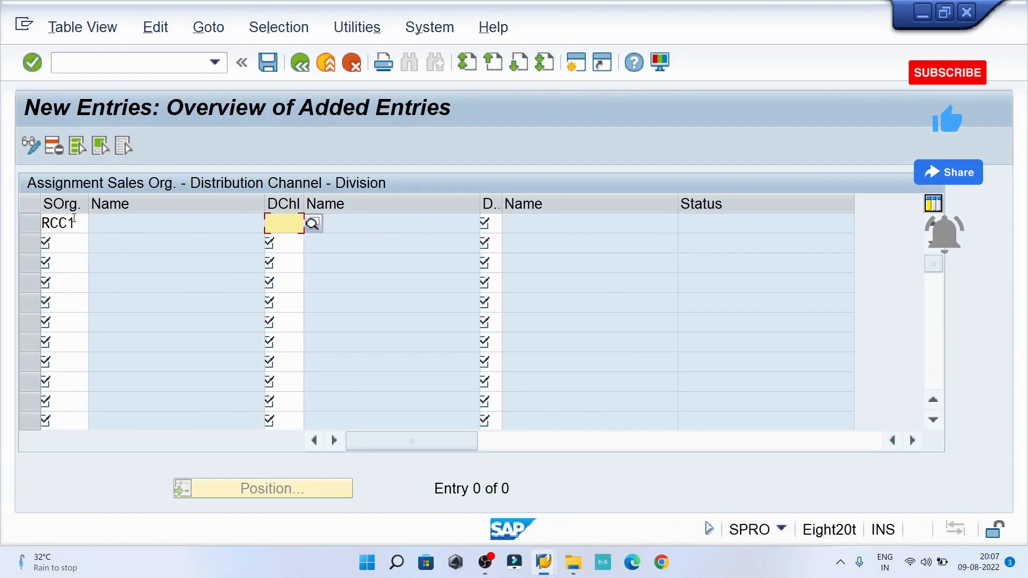
pyautogui.write('Q1')
pyautogui.press('Tab')
pyautogui.write('R0')
# Add a second sales area with sales organization RCC1, distribution channel Q2 and division R0, and validate both entries
pyautogui.press('Tab')
pyautogui.write('RCC1')
pyautogui.press('Tab')
pyautogui.write('Q2')
pyautogui.press('Tab')
pyautogui.write('R0')
pyautogui.press('Return')
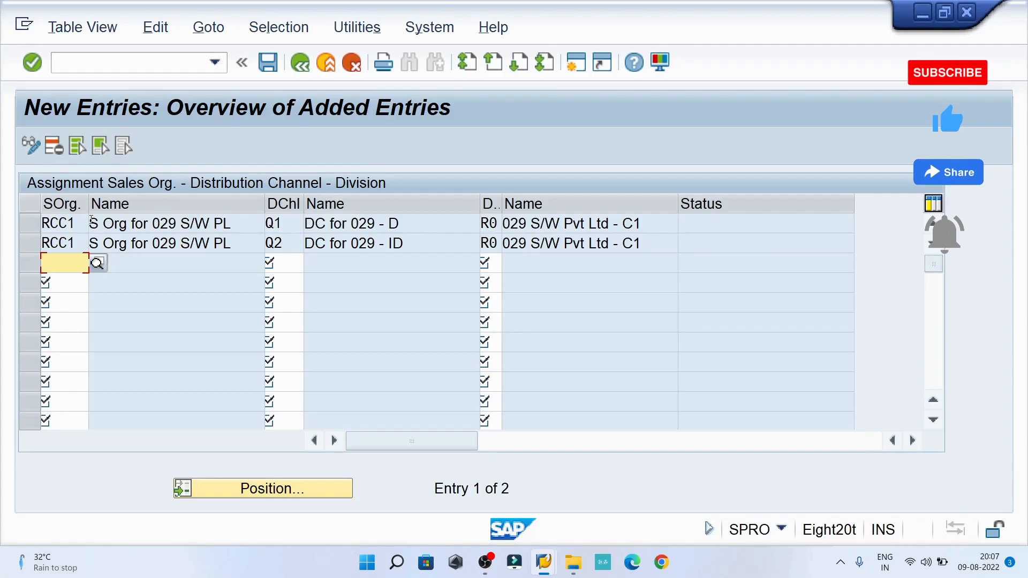
# Save the two sales areas under the proposed customizing request and return to the IMG
pyautogui.click(268, 69)
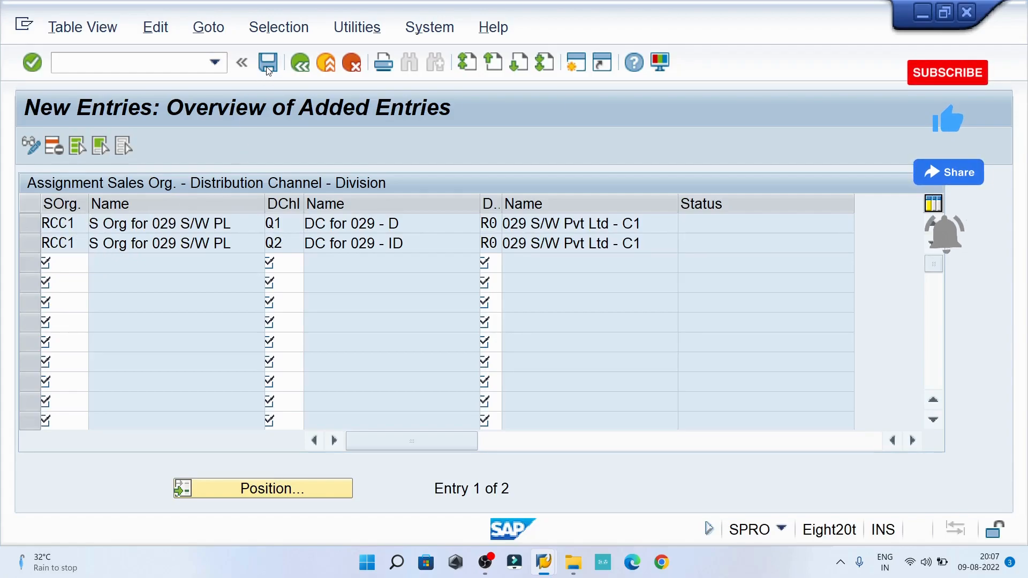
pyautogui.click(357, 370)
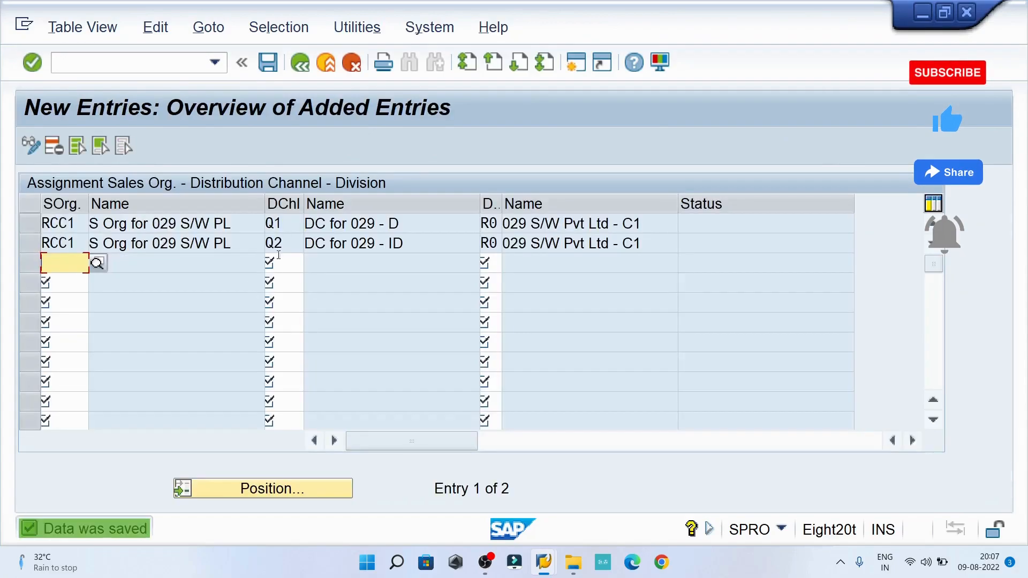
pyautogui.click(301, 70)
pyautogui.click(302, 71)
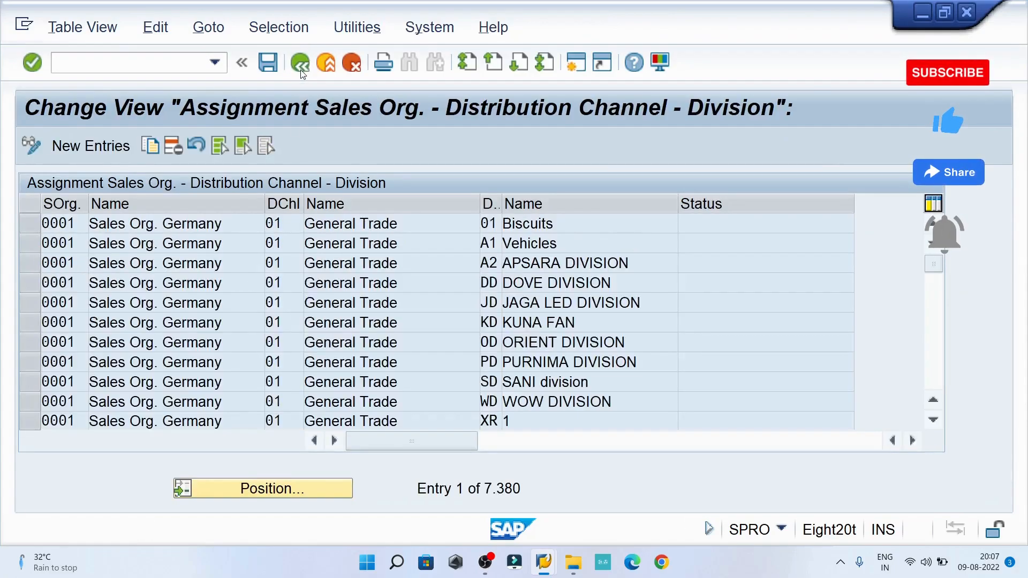
# In the sales office to sales area assignment, add a new entry with sales organization RCC1, distribution channel Q1, division R0 and sales office RCC1
pyautogui.scroll(-2, 182, 329)
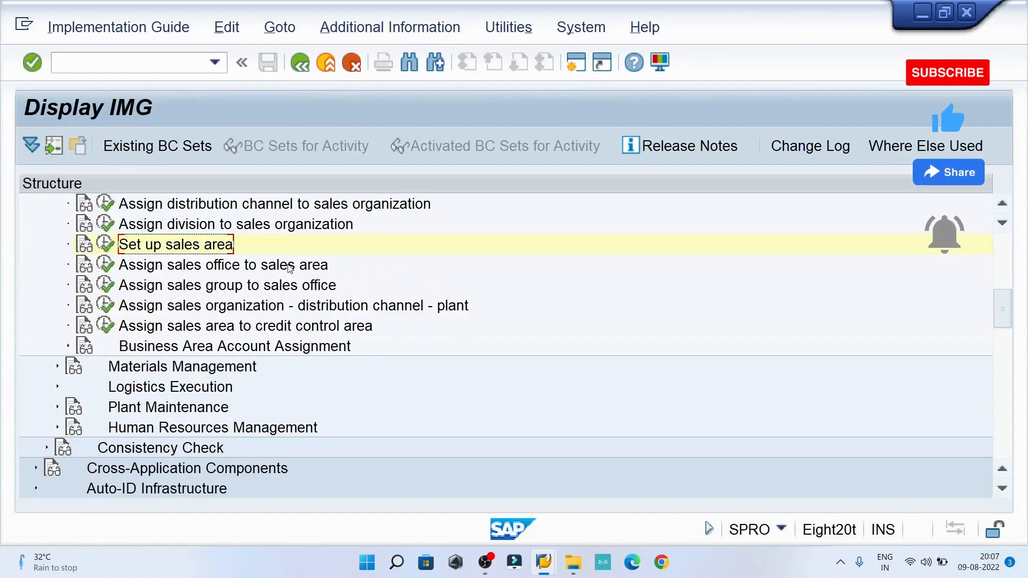
pyautogui.click(106, 264)
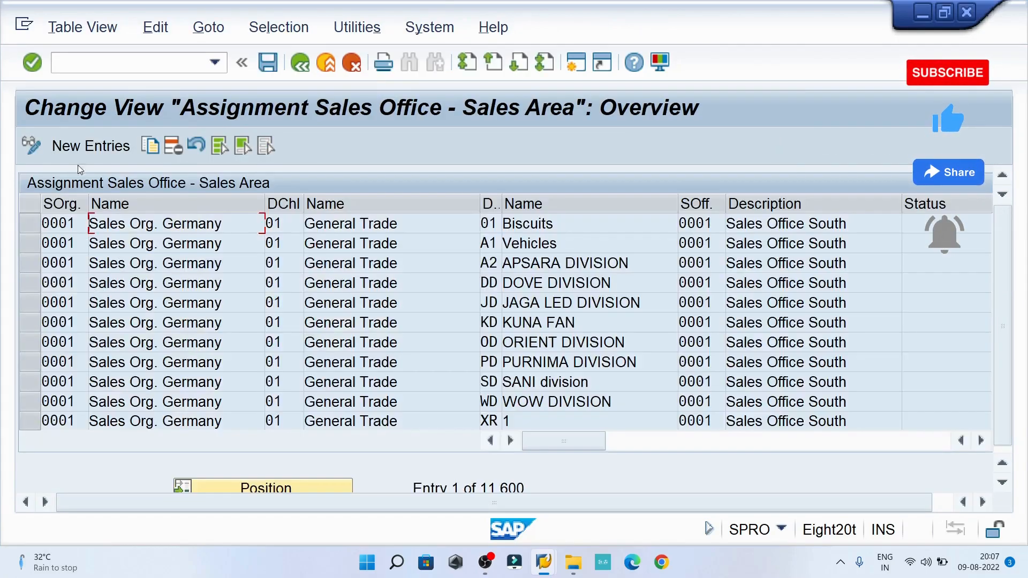
pyautogui.click(88, 147)
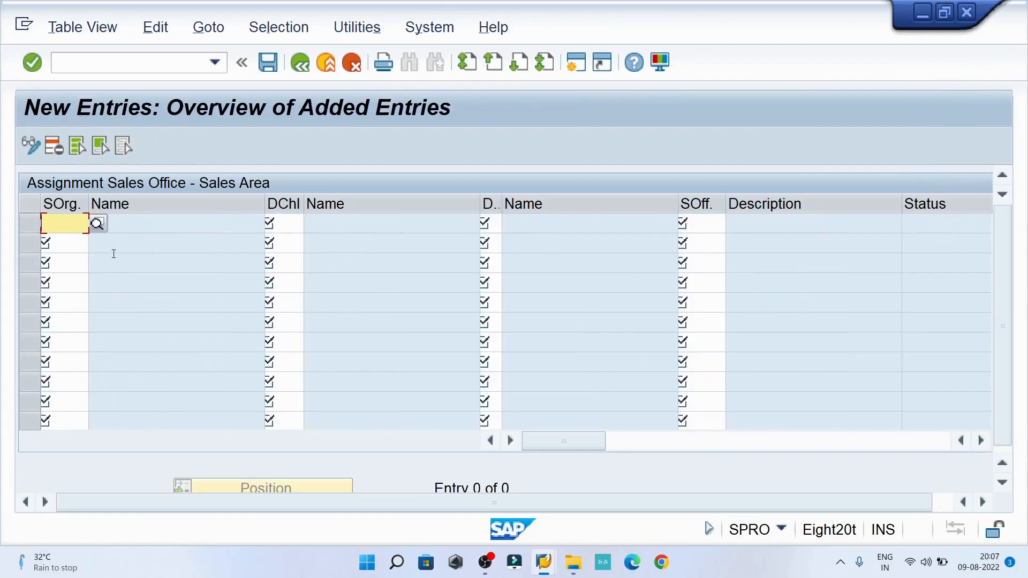
pyautogui.write('RCC')
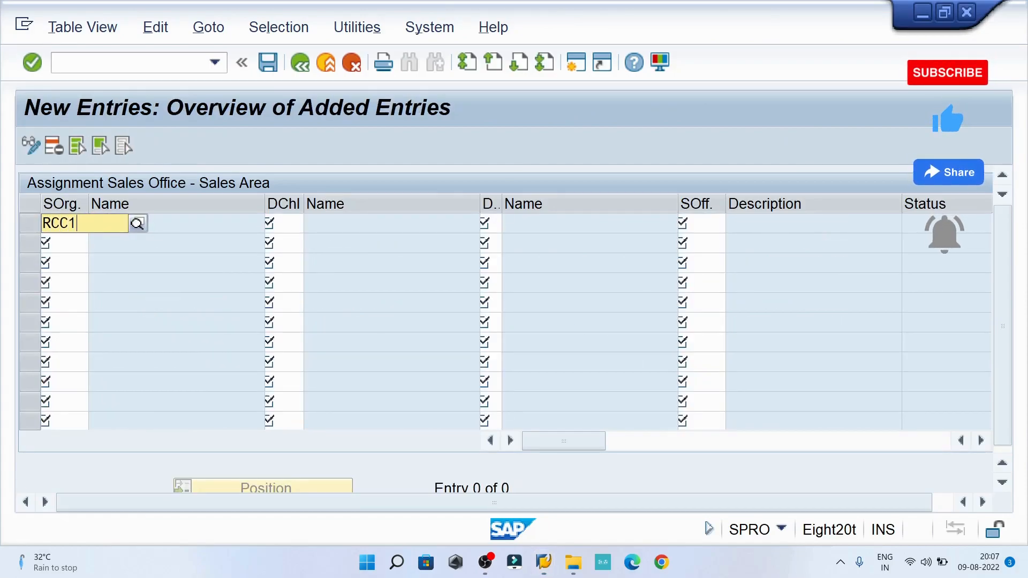
pyautogui.write('1')
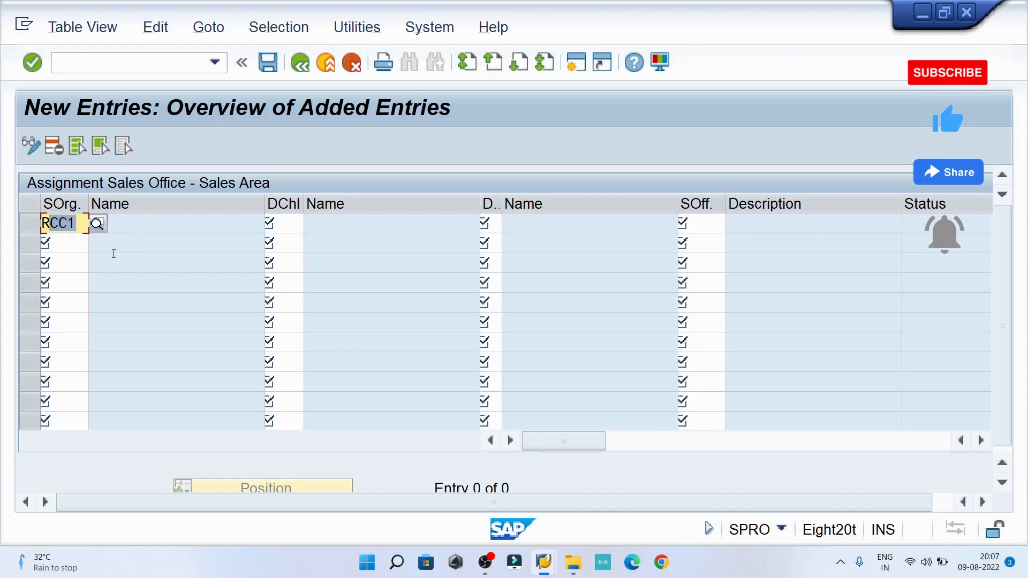
pyautogui.press('Tab')
pyautogui.write('Q')
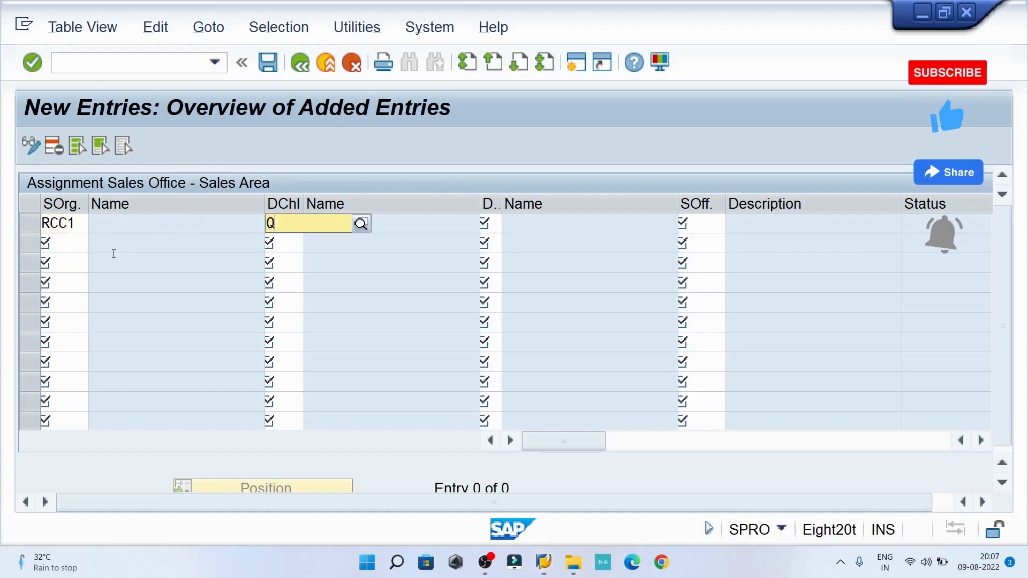
pyautogui.write('1')
pyautogui.press('Tab')
pyautogui.write('R0')
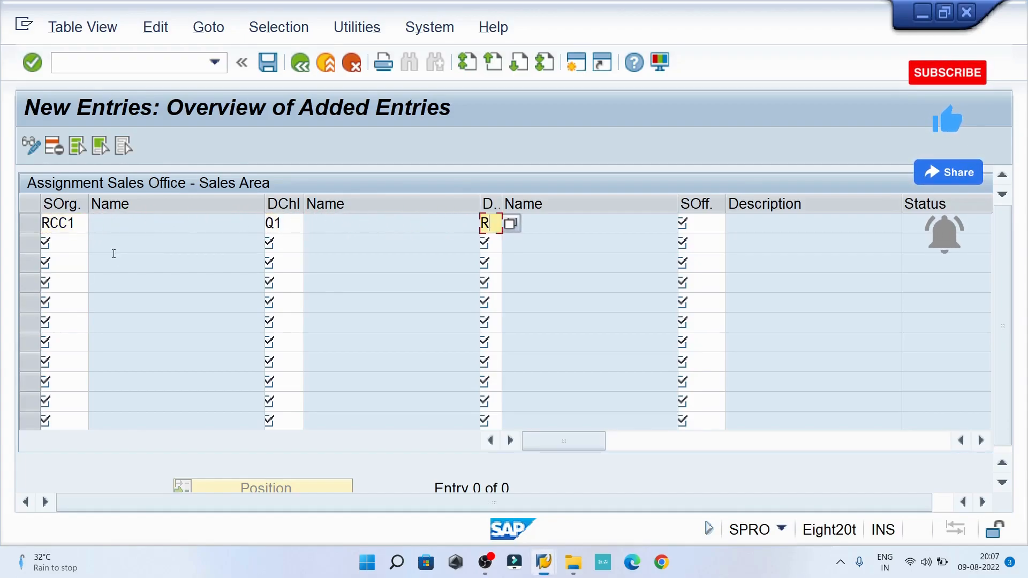
pyautogui.press('Tab')
pyautogui.write('RCC')
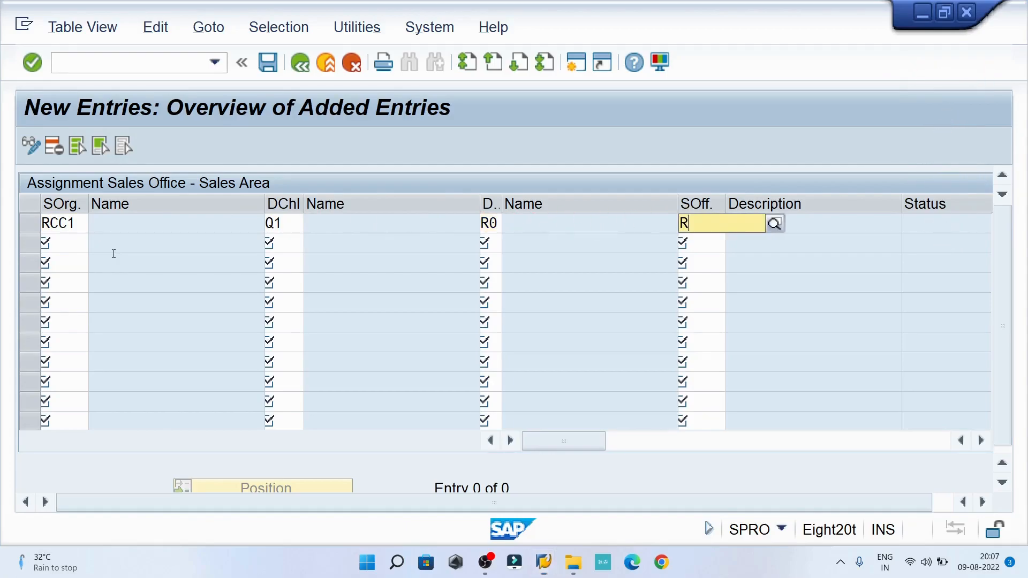
pyautogui.press('Down')
pyautogui.press('Return')
pyautogui.press('Tab')
# Add a second entry with sales organization RCC1, distribution channel Q2, division R0 and sales office RCC1, and validate both rows
pyautogui.write('RCC1')
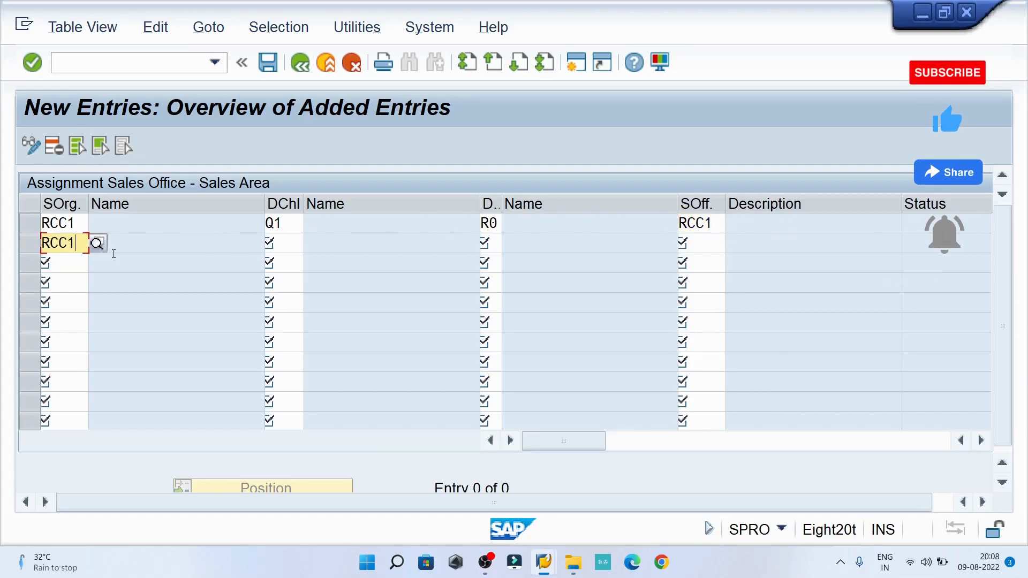
pyautogui.press('Tab')
pyautogui.write('Q2')
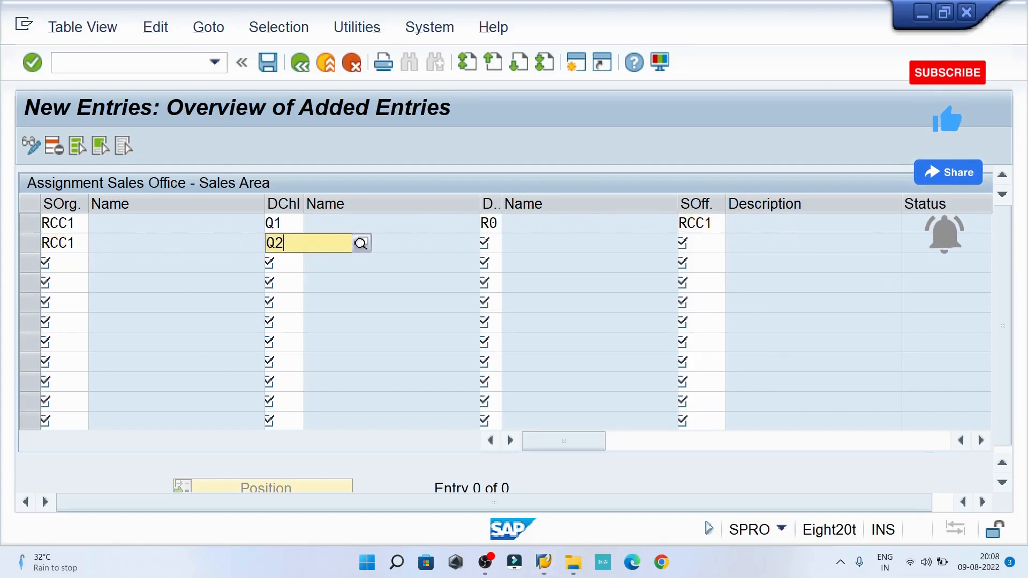
pyautogui.press('Tab')
pyautogui.write('R0')
pyautogui.press('Tab')
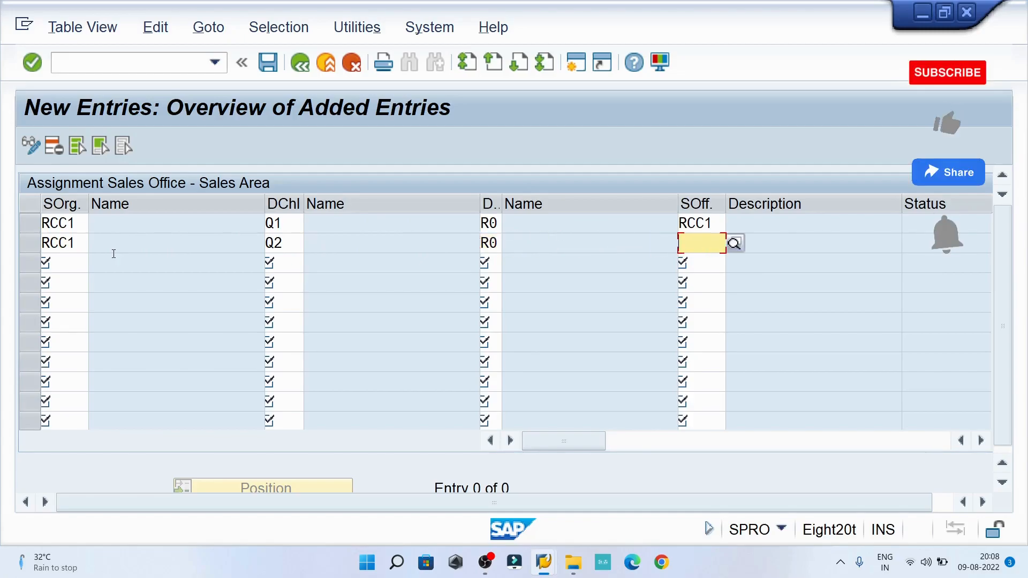
pyautogui.write('RCC1')
pyautogui.press('Return')
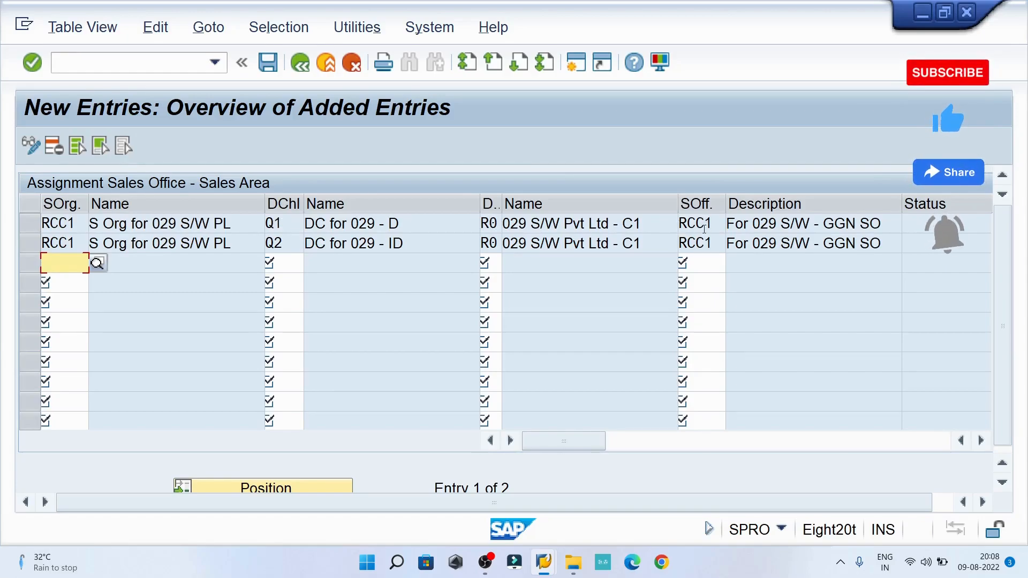
# Save the sales office assignments under the proposed customizing request and return to the IMG
pyautogui.click(274, 64)
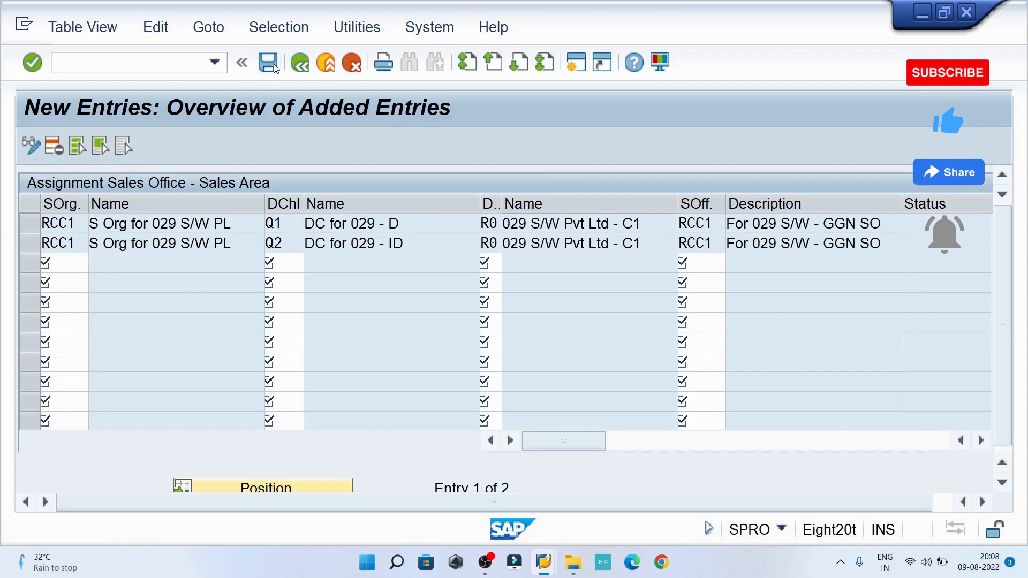
pyautogui.click(364, 364)
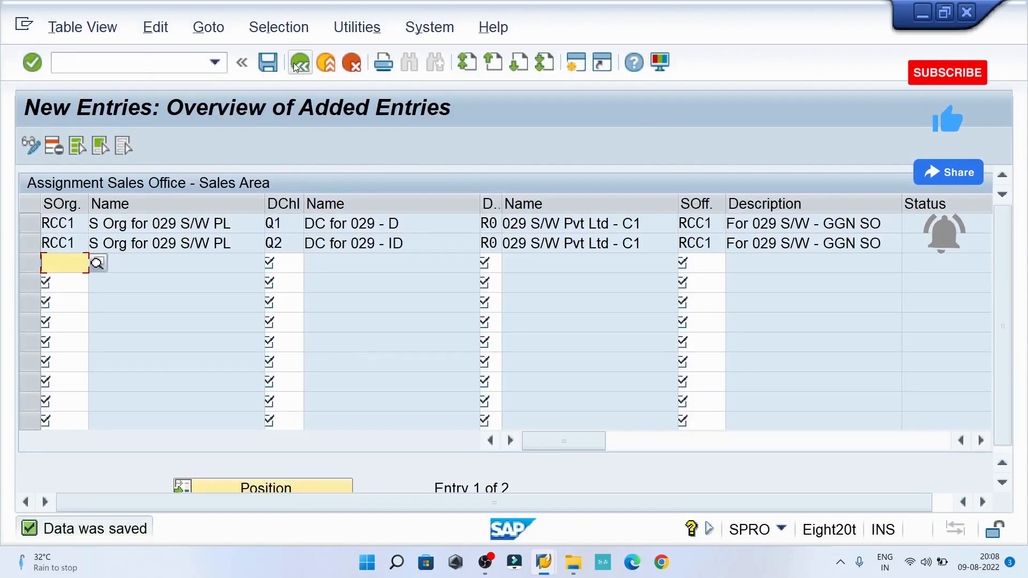
pyautogui.click(296, 66)
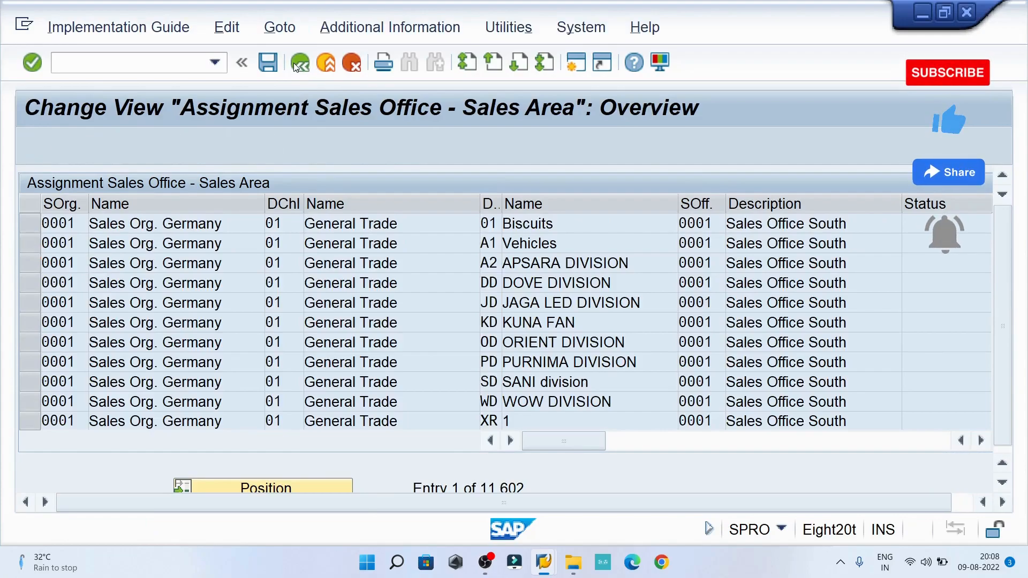
pyautogui.click(296, 64)
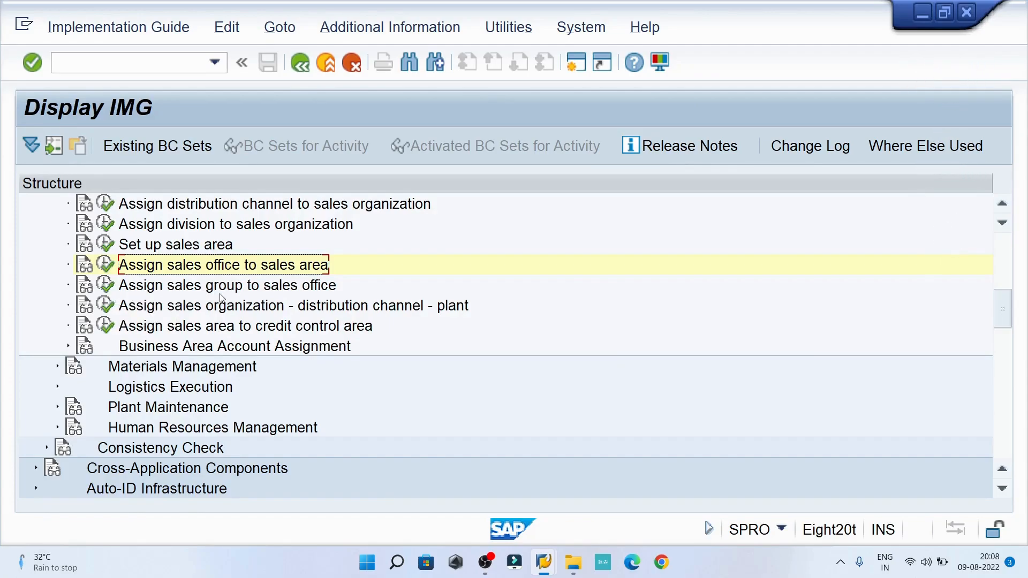
# In the sales group to sales office assignment, add a new entry linking sales office RCC1 to sales group RCC
pyautogui.click(105, 285)
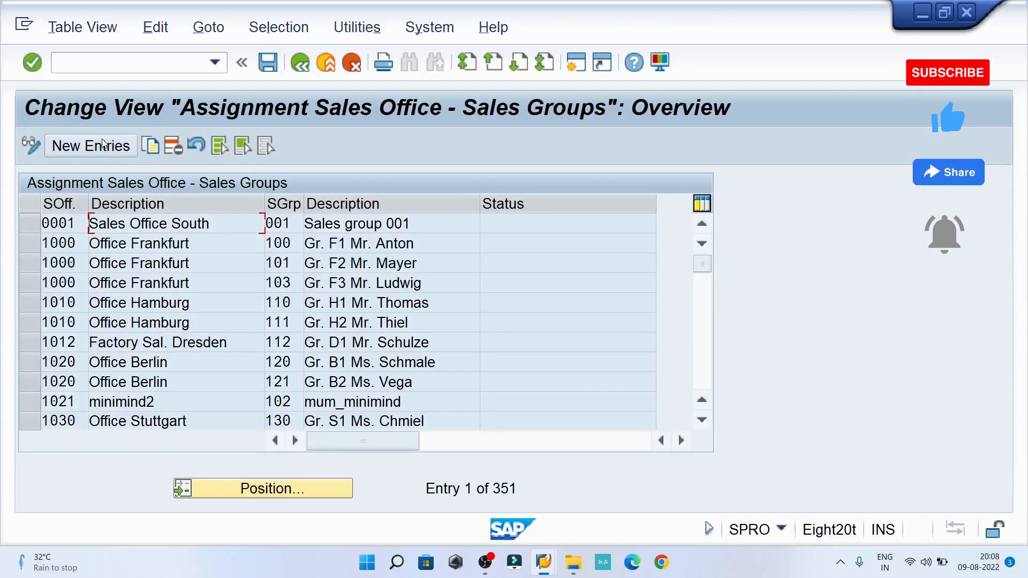
pyautogui.click(103, 144)
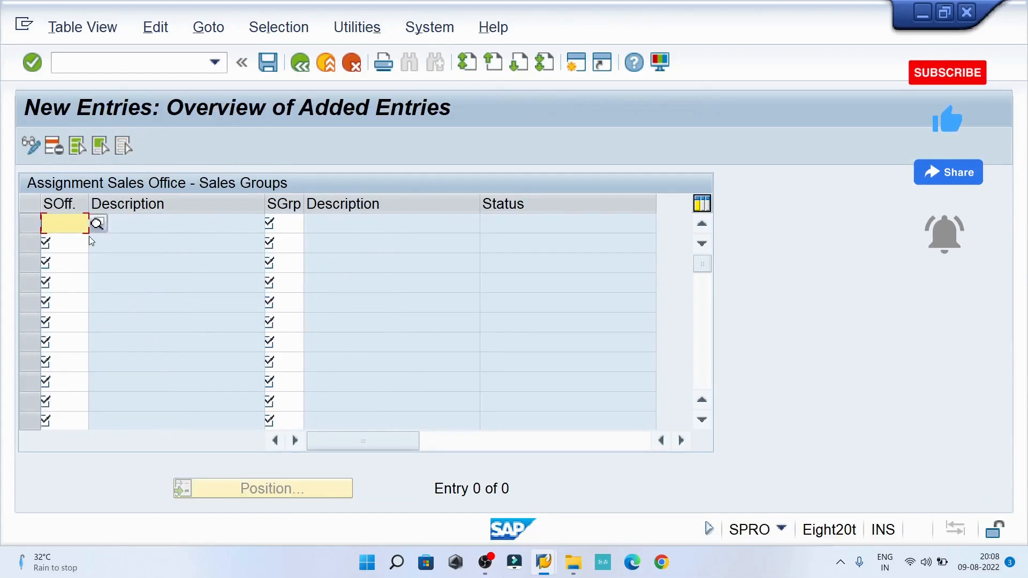
pyautogui.write('RCC1')
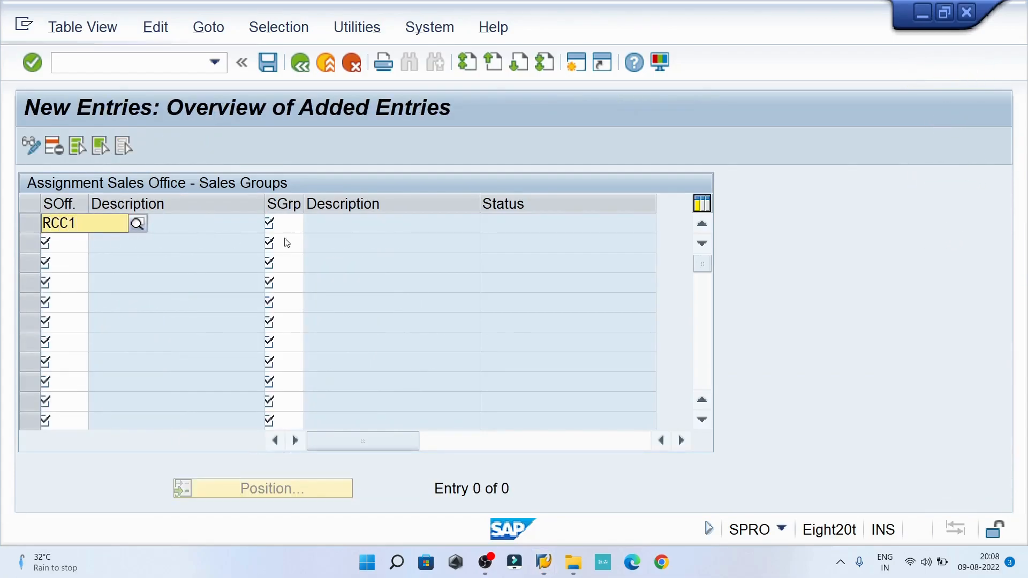
pyautogui.click(240, 227)
pyautogui.click(280, 225)
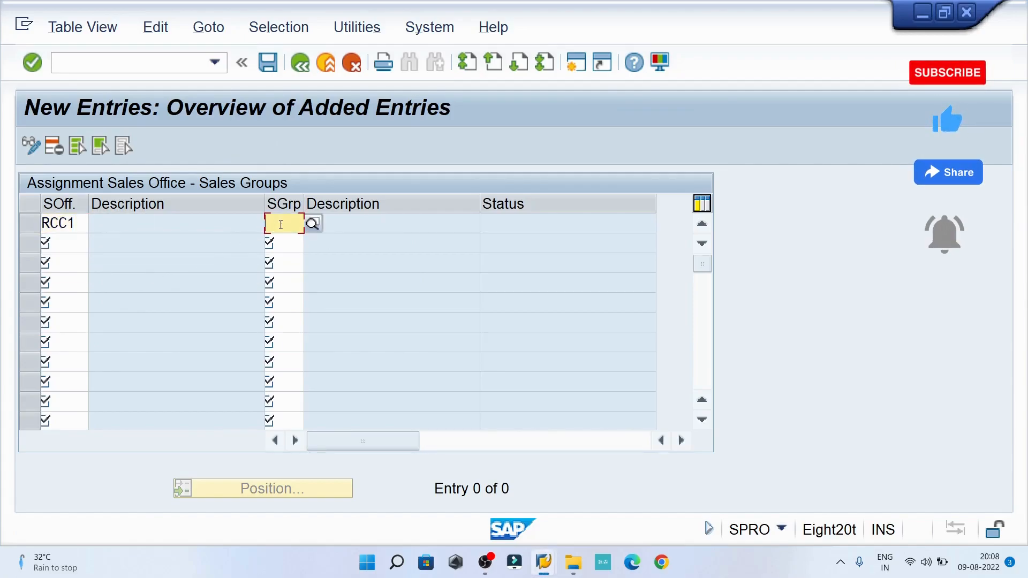
pyautogui.write('RCC')
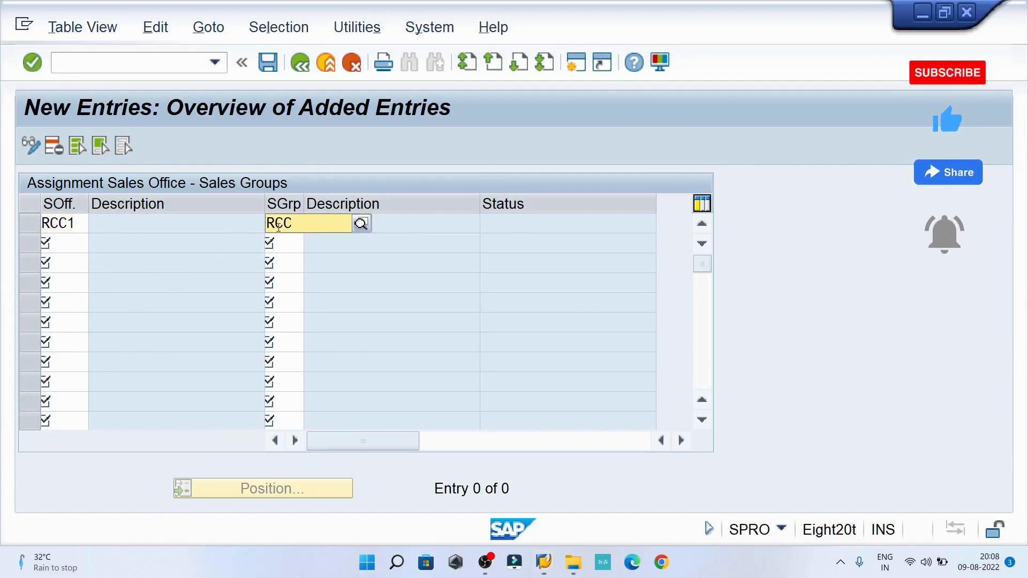
pyautogui.click(286, 267)
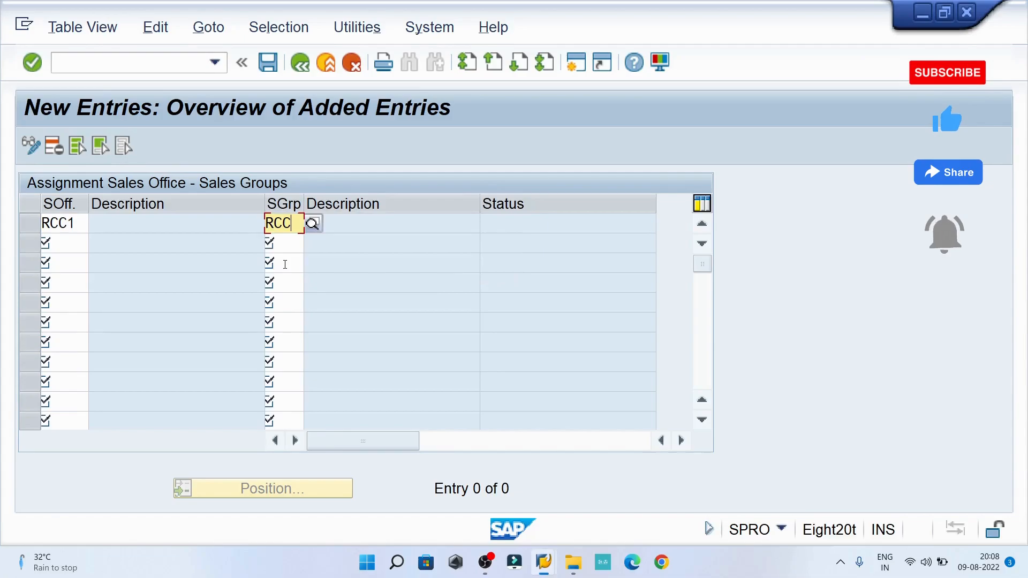
# Add a second entry linking sales office RCC1 to sales group RC1, and validate both entries
pyautogui.click(80, 241)
pyautogui.write('R')
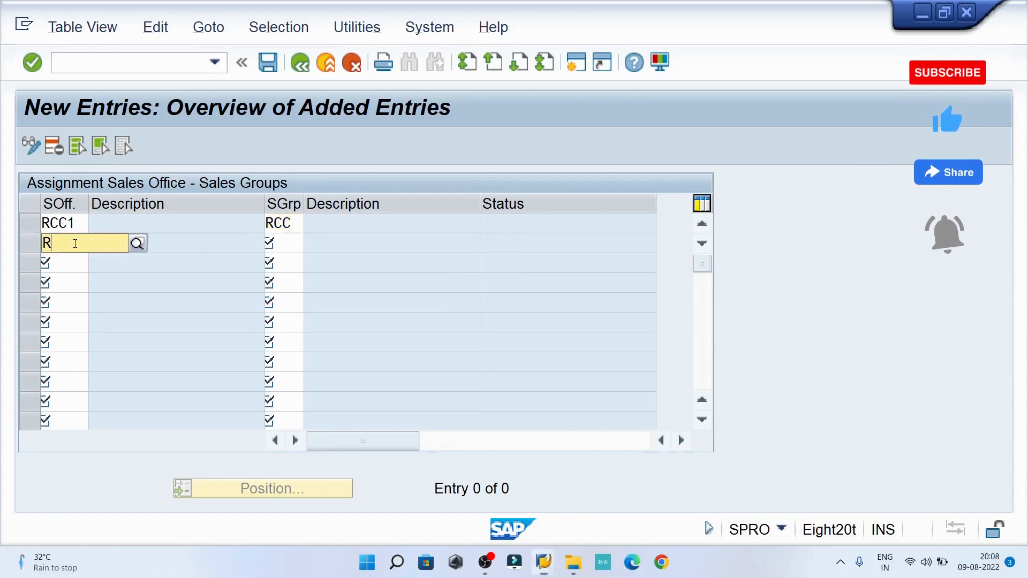
pyautogui.write('CC1')
pyautogui.press('Tab')
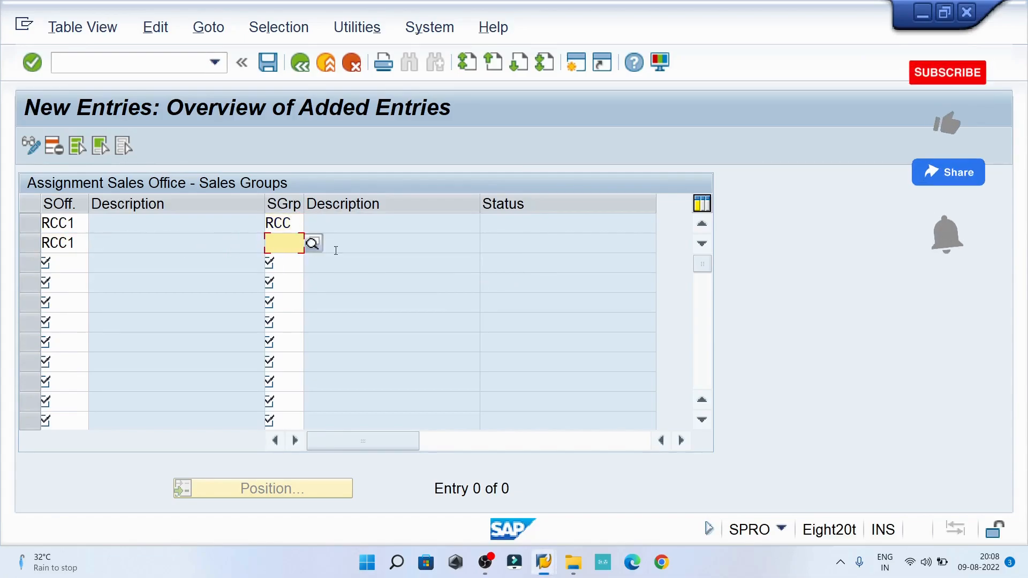
pyautogui.write('RC1')
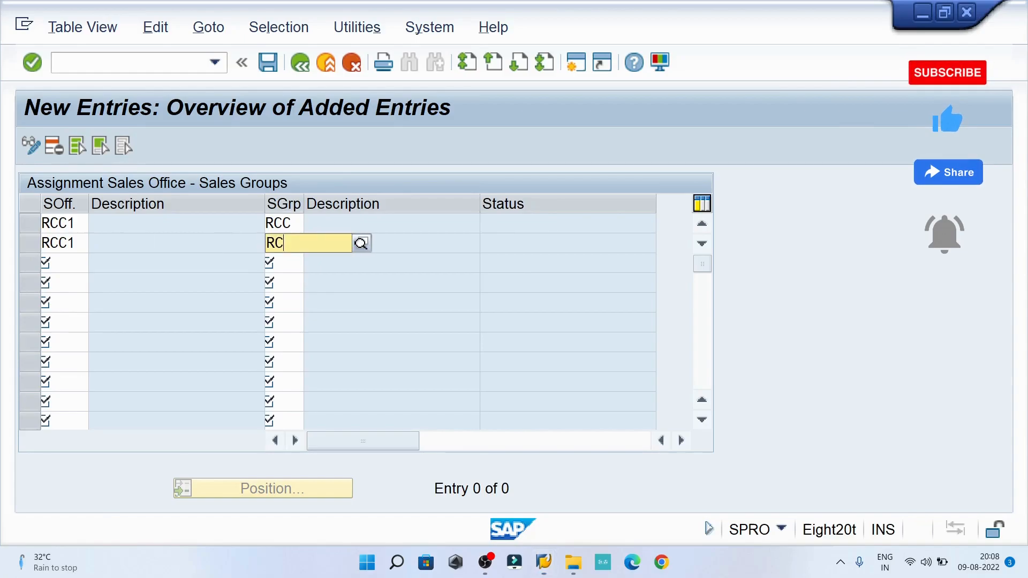
pyautogui.click(332, 286)
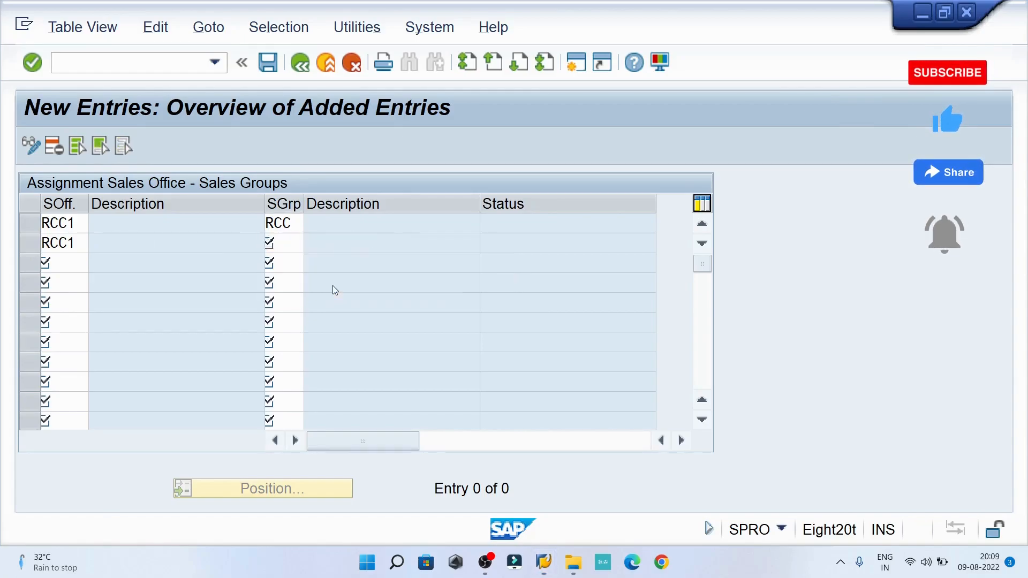
pyautogui.press('Return')
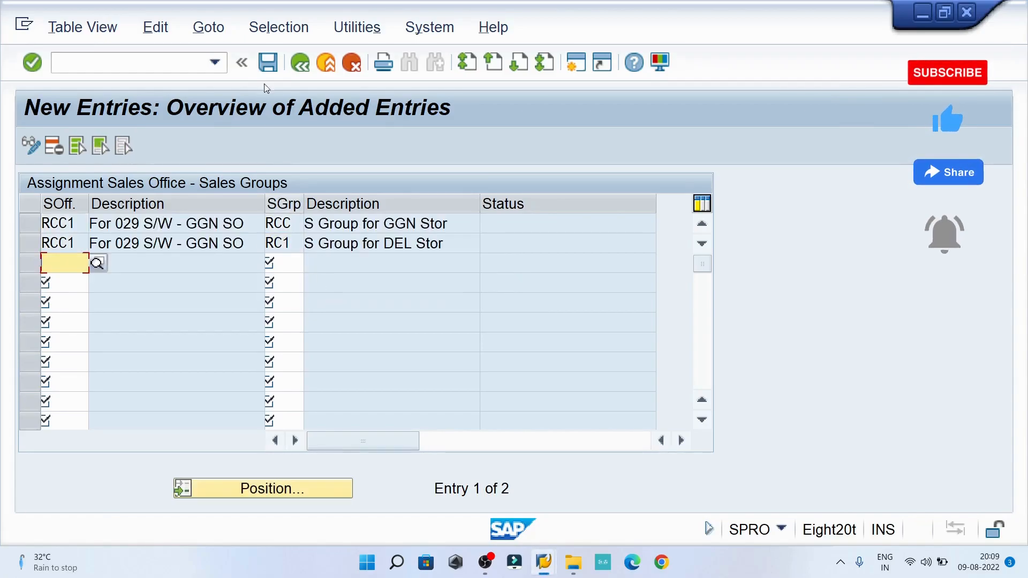
# Save the sales group assignments under the proposed customizing request and return to the IMG
pyautogui.click(268, 63)
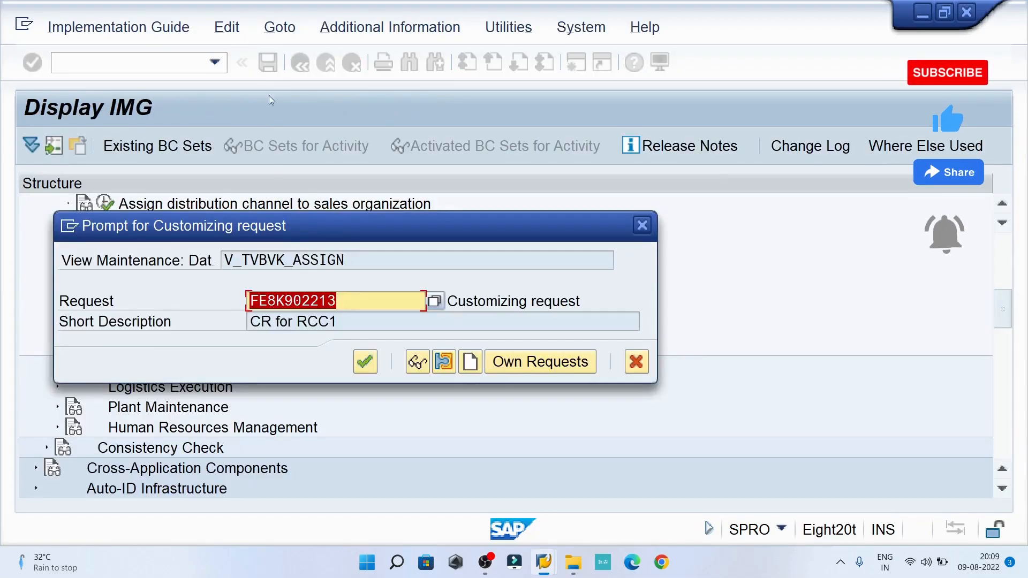
pyautogui.click(365, 362)
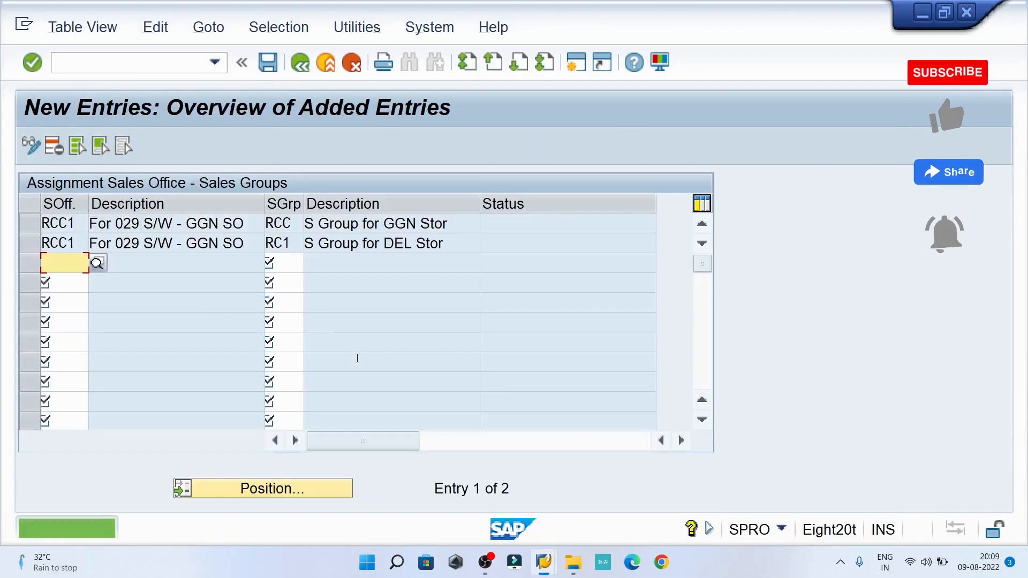
pyautogui.click(303, 67)
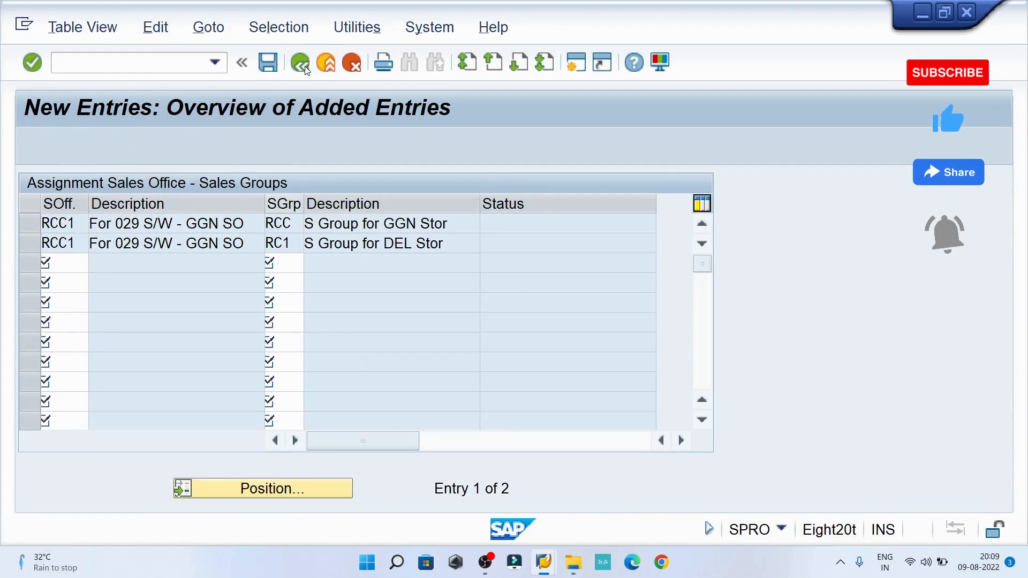
pyautogui.click(304, 67)
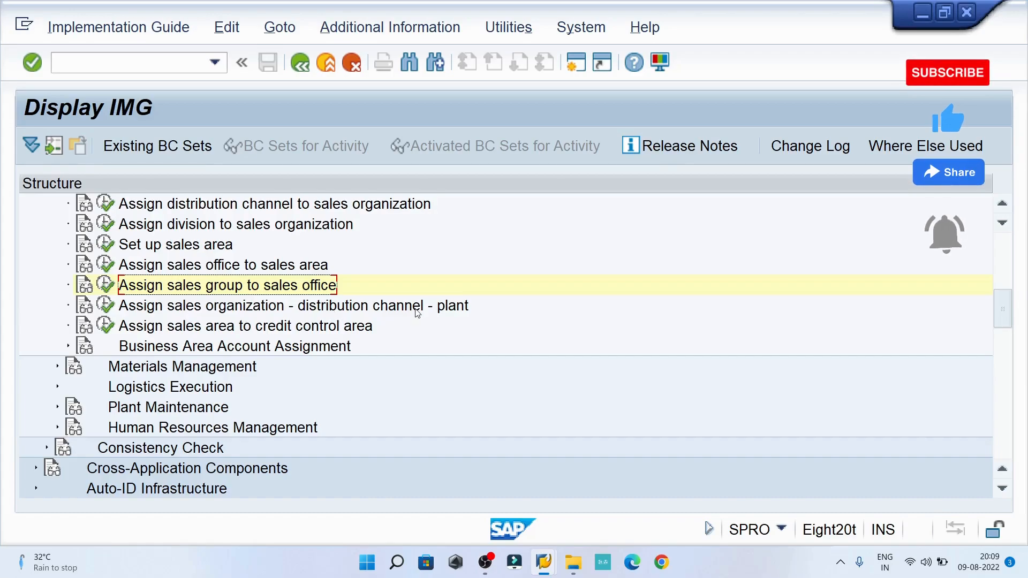
# In the sales organization, distribution channel and plant assignment, add a new entry with sales organization RCC1, distribution channel Q1 and plant RCC1
pyautogui.click(107, 306)
pyautogui.click(108, 149)
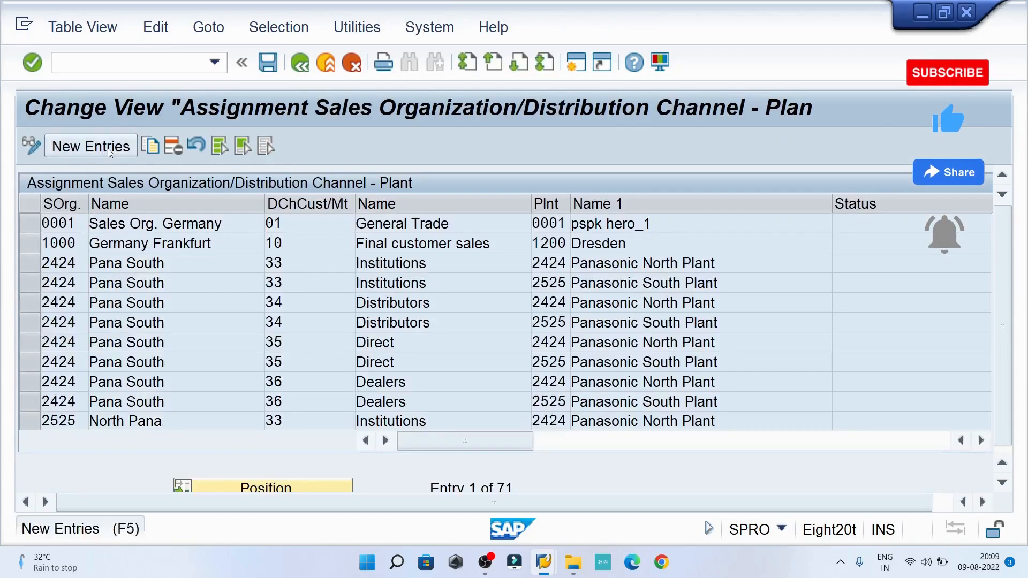
pyautogui.write('RCC1')
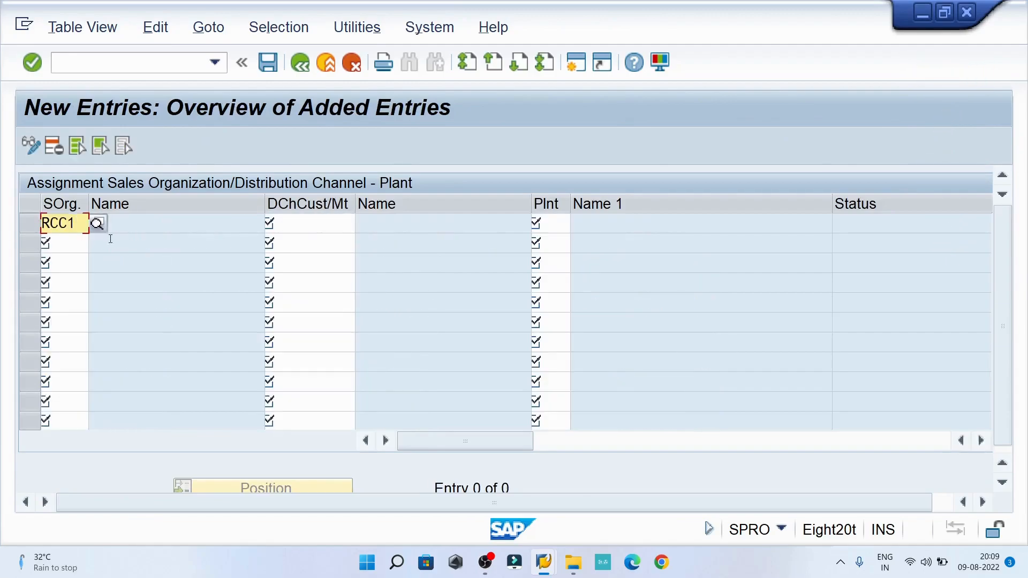
pyautogui.press('Tab')
pyautogui.write('Q1')
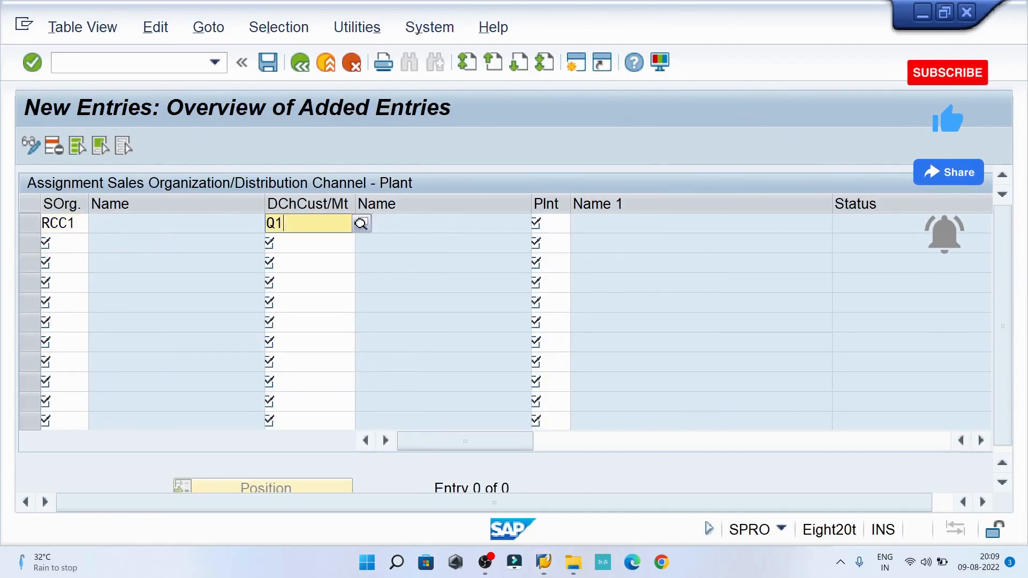
pyautogui.press('Tab')
pyautogui.write('RCC1')
pyautogui.press('Tab')
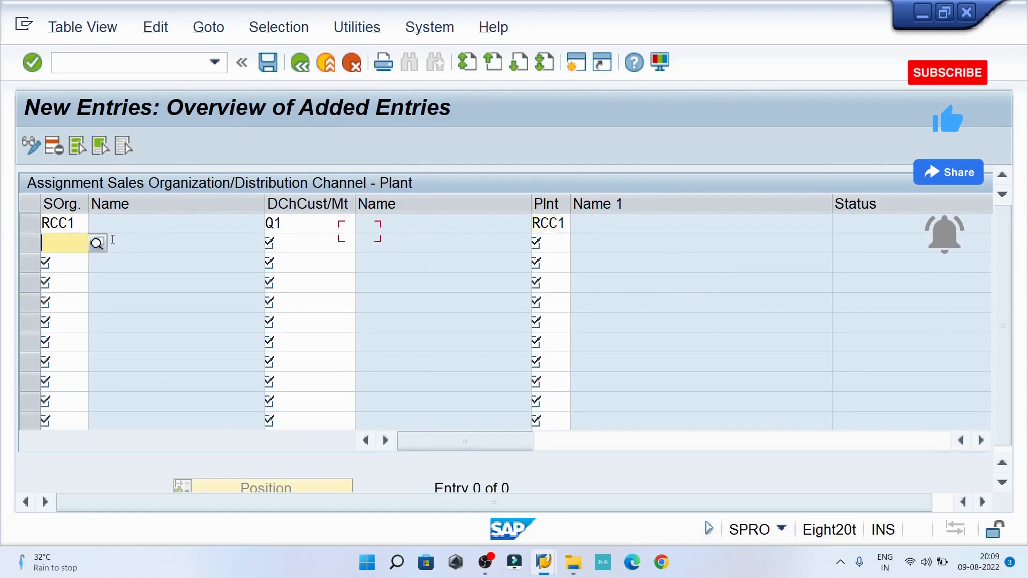
# Add a second plant assignment entry with sales organization RCC1, distribution channel Q2 and plant RCC1, and validate the entries
pyautogui.write('RCC1')
pyautogui.press('Tab')
pyautogui.write('Q2')
pyautogui.press('Tab')
pyautogui.write('RCC1')
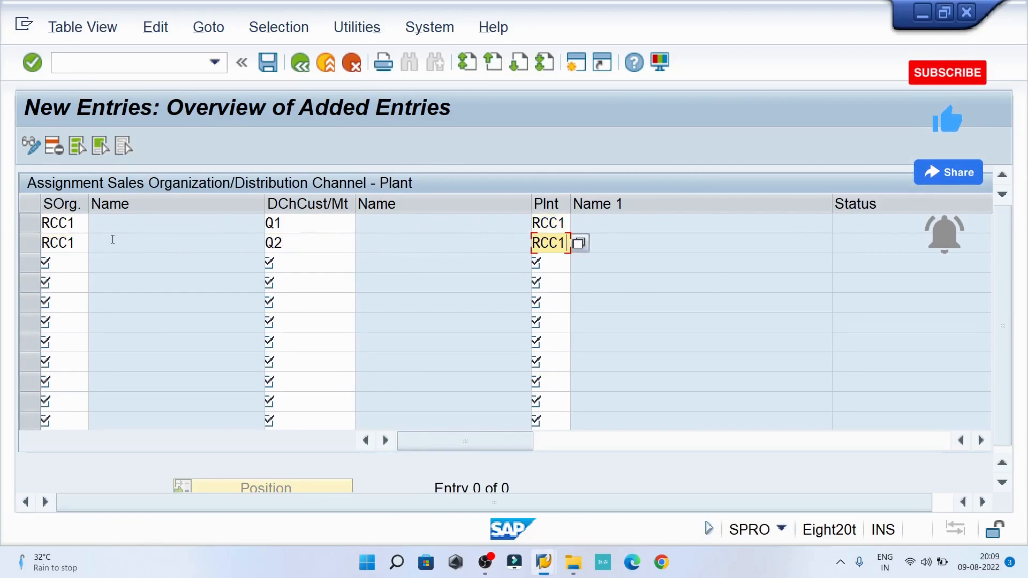
pyautogui.press('Return')
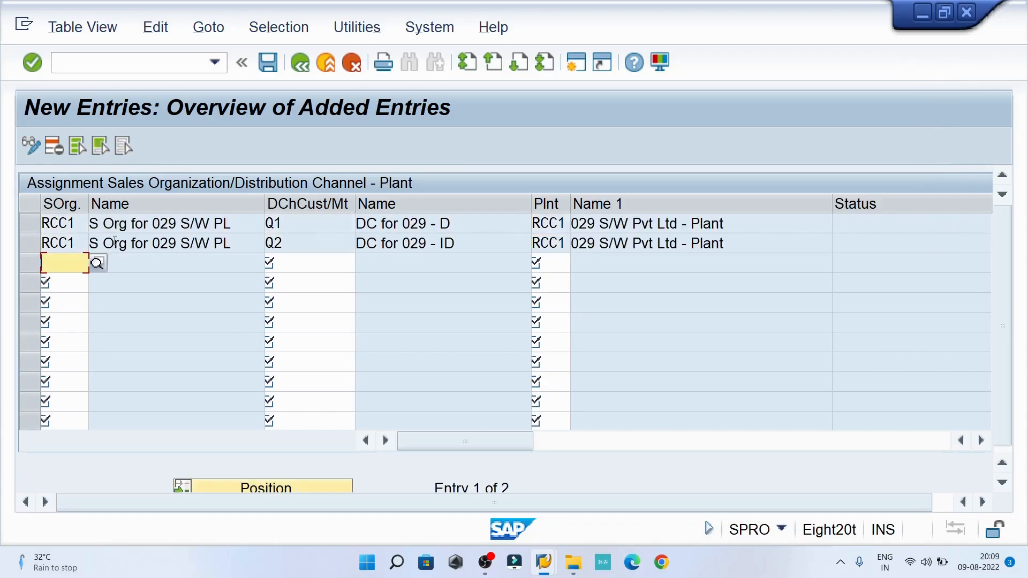
# Save the plant assignments under the proposed customizing request and return to the IMG
pyautogui.click(267, 62)
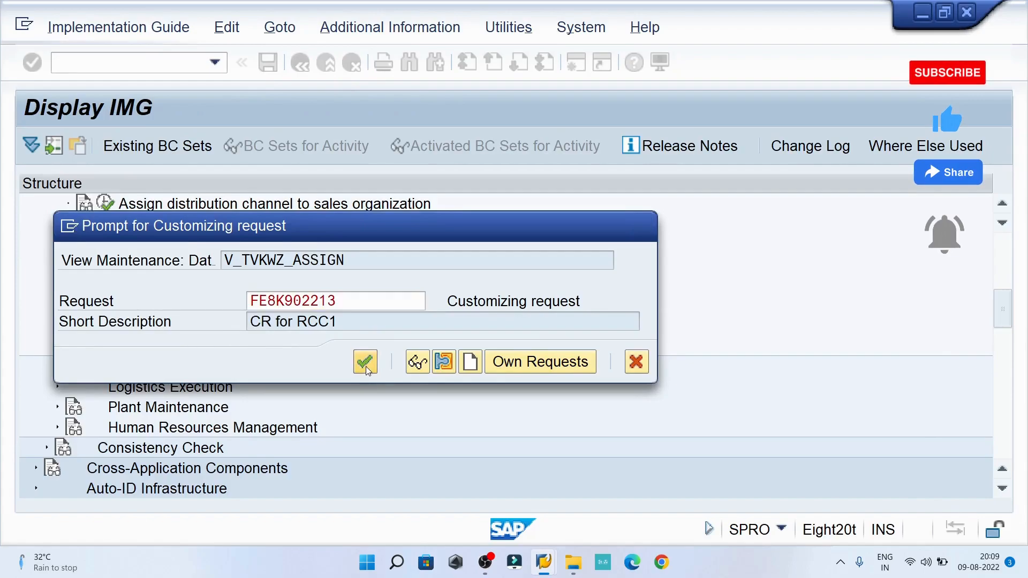
pyautogui.click(365, 363)
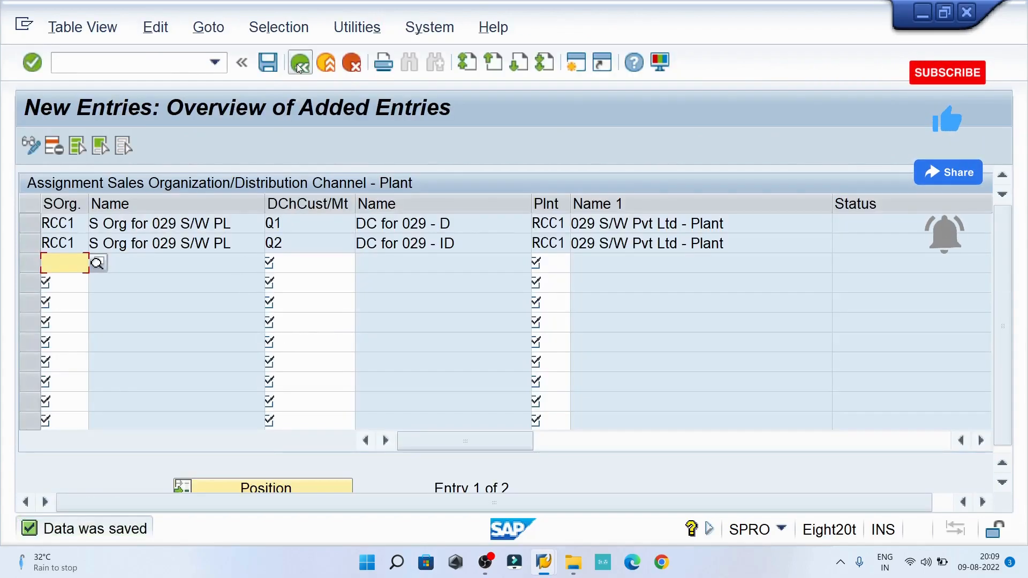
pyautogui.click(300, 64)
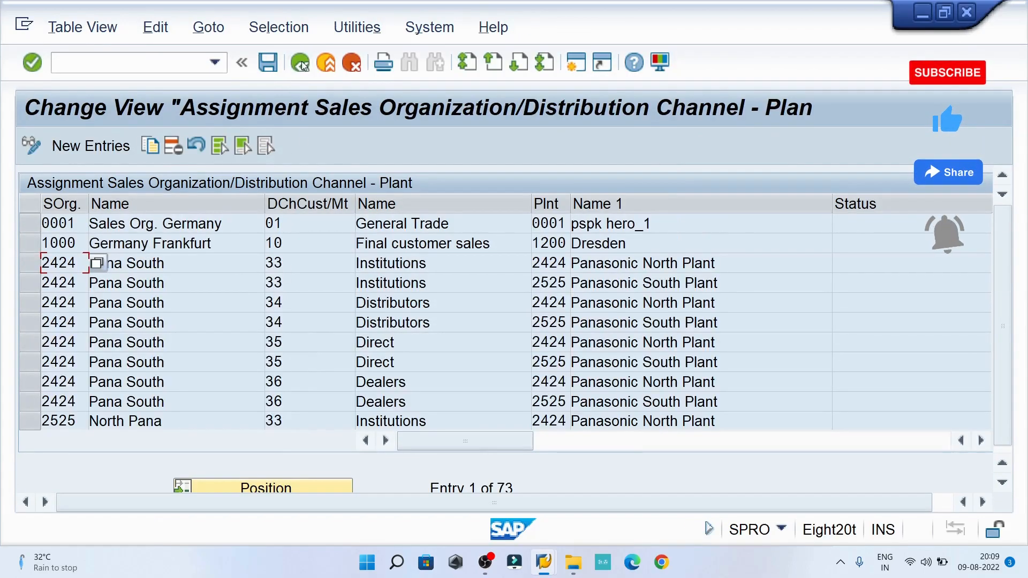
pyautogui.click(301, 62)
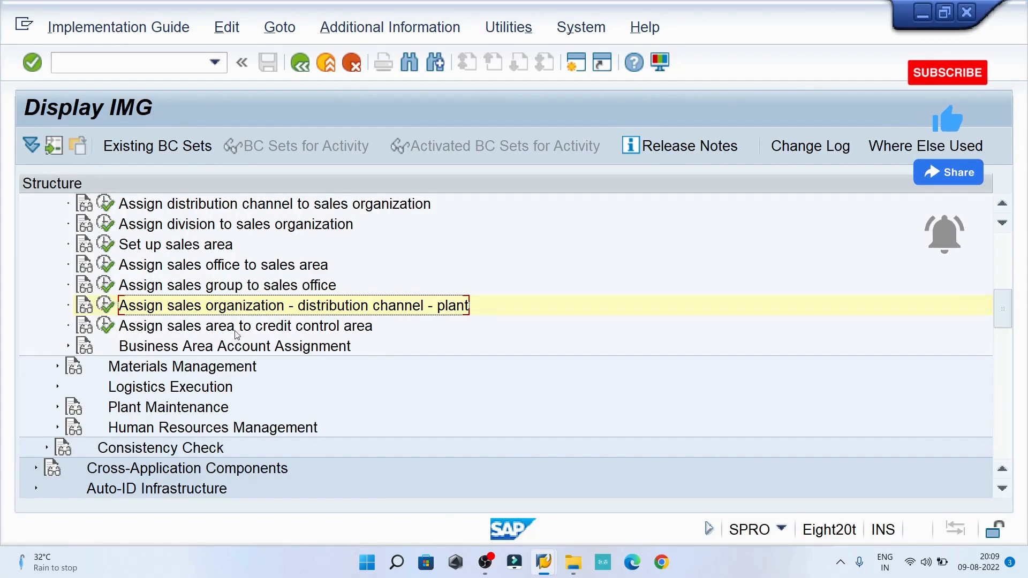
# Open the assignment of sales areas to credit control areas and position the list at sales organization RCC1
pyautogui.click(107, 326)
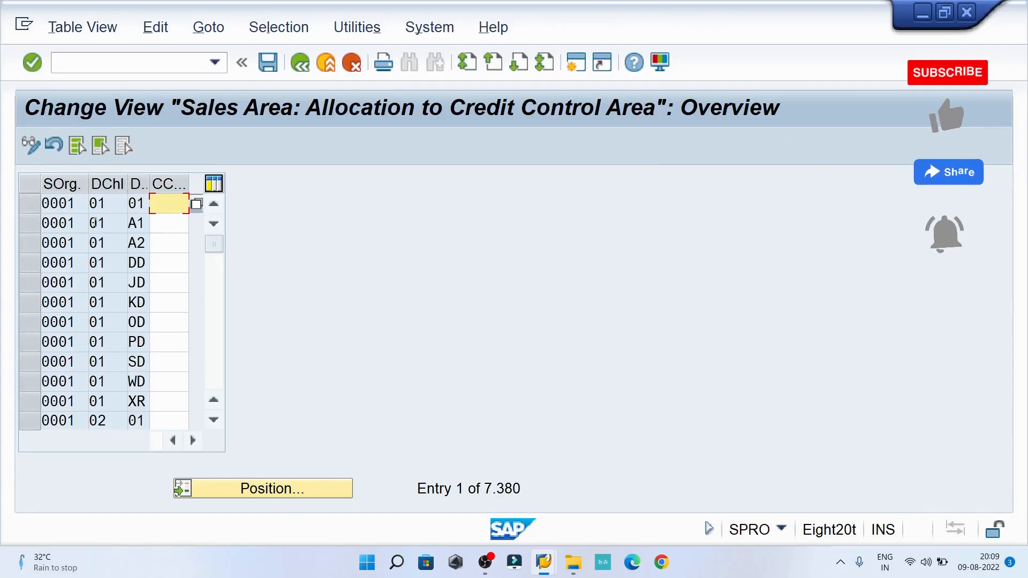
pyautogui.click(270, 487)
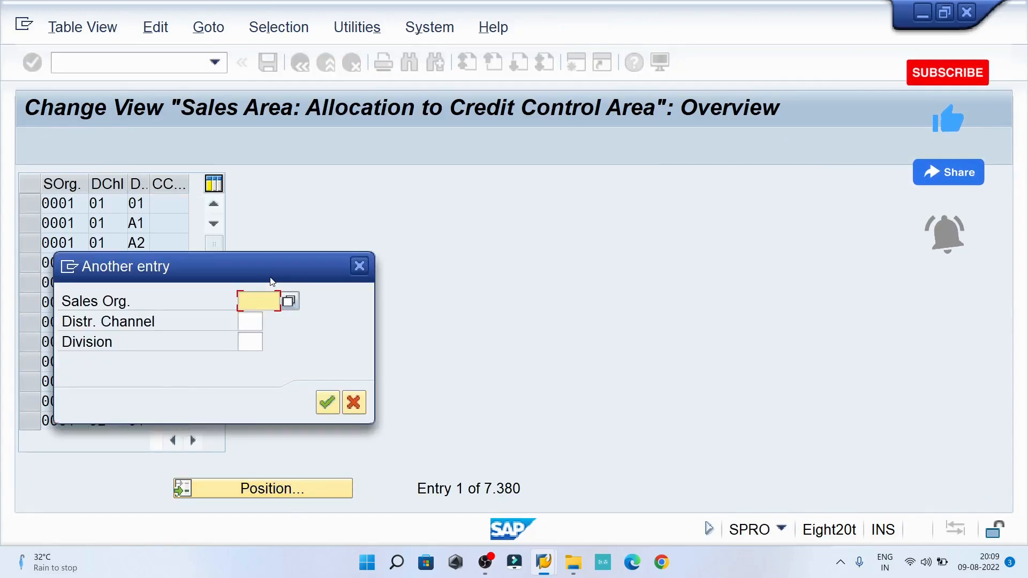
pyautogui.write('Rcc1')
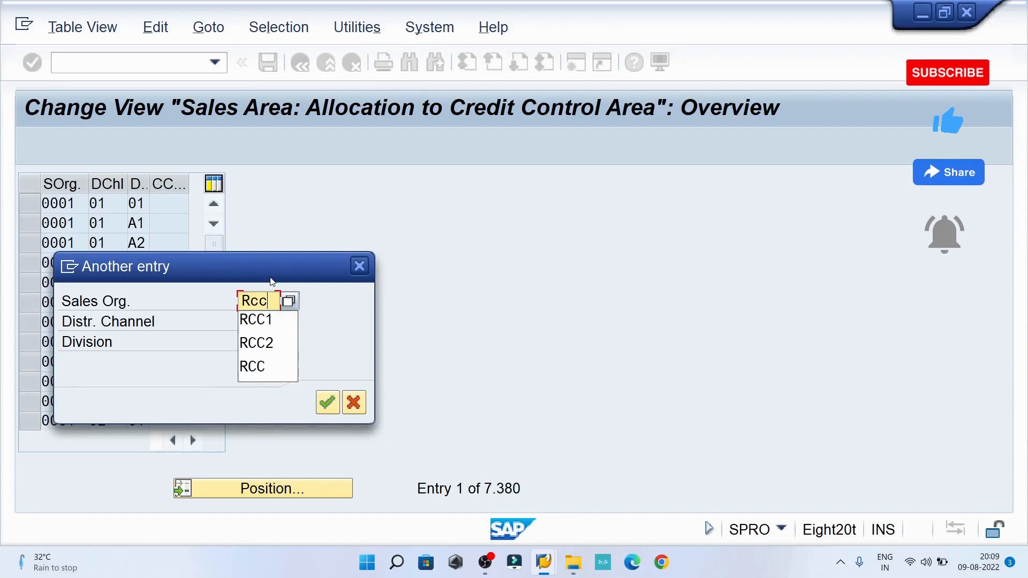
pyautogui.click(275, 322)
pyautogui.click(327, 402)
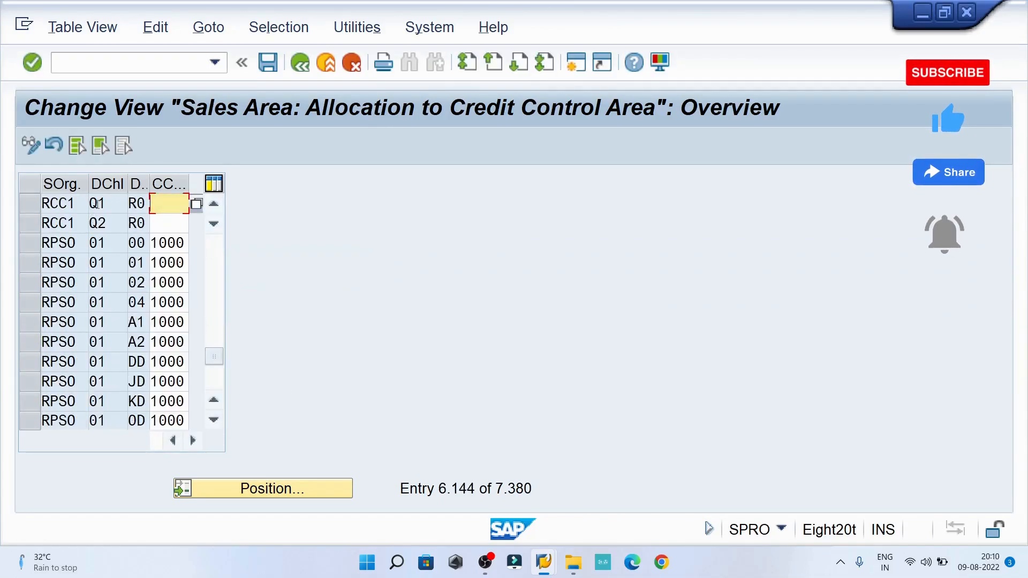
# Assign credit control area RCC1 to the RCC1 sales areas with distribution channels Q1 and Q2, division R0
pyautogui.click(105, 204)
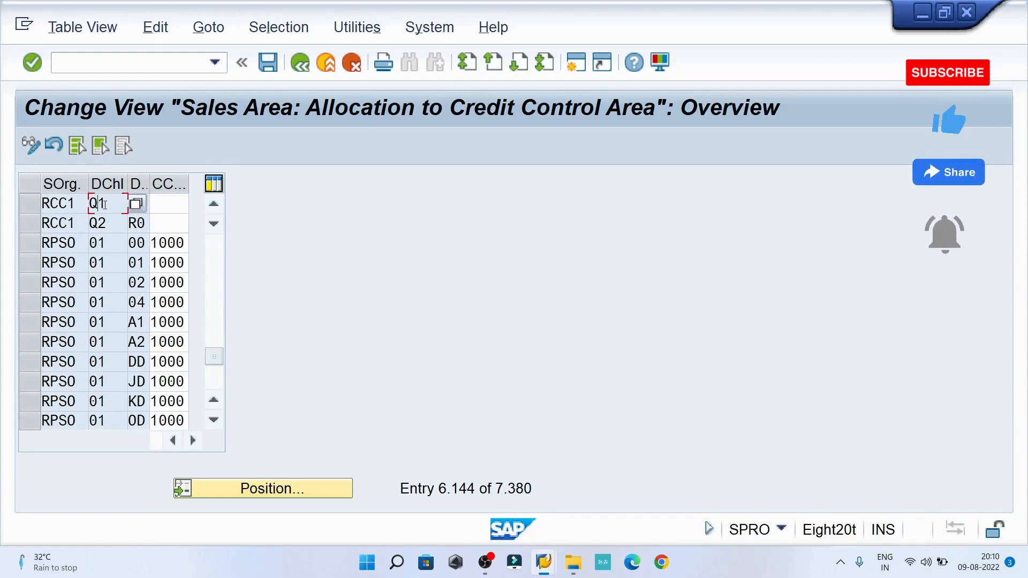
pyautogui.click(104, 222)
pyautogui.click(166, 196)
pyautogui.write('RCC1')
pyautogui.click(175, 225)
pyautogui.write('RCC1')
pyautogui.doubleClick(174, 225)
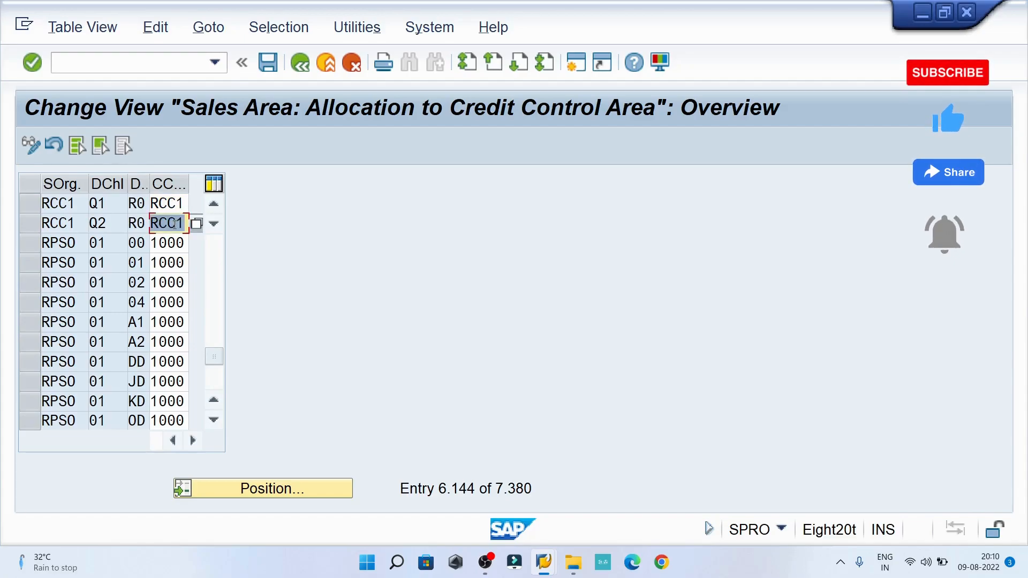
# Save the credit control area assignments under the proposed customizing request and return to the IMG
pyautogui.click(268, 62)
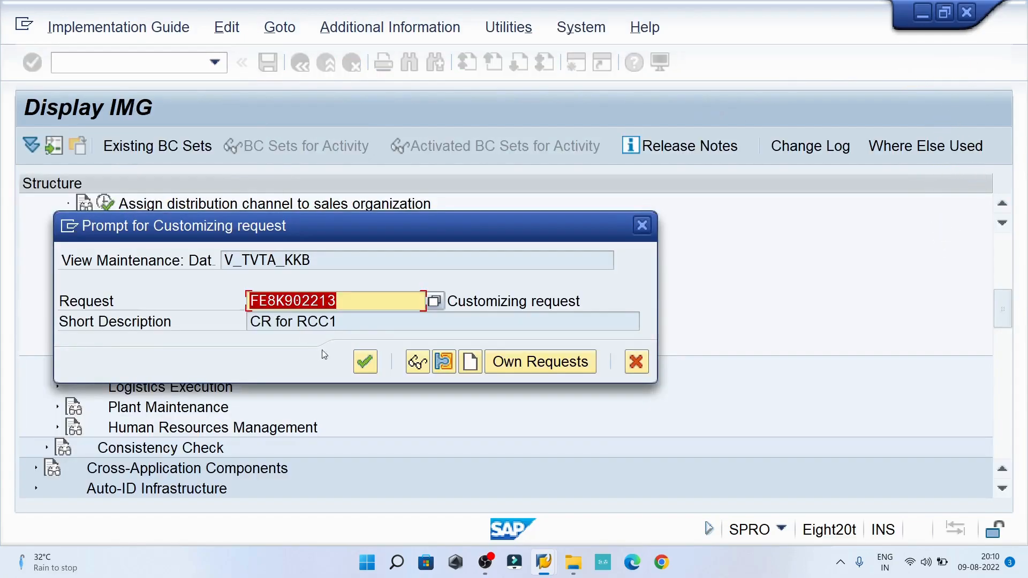
pyautogui.click(364, 362)
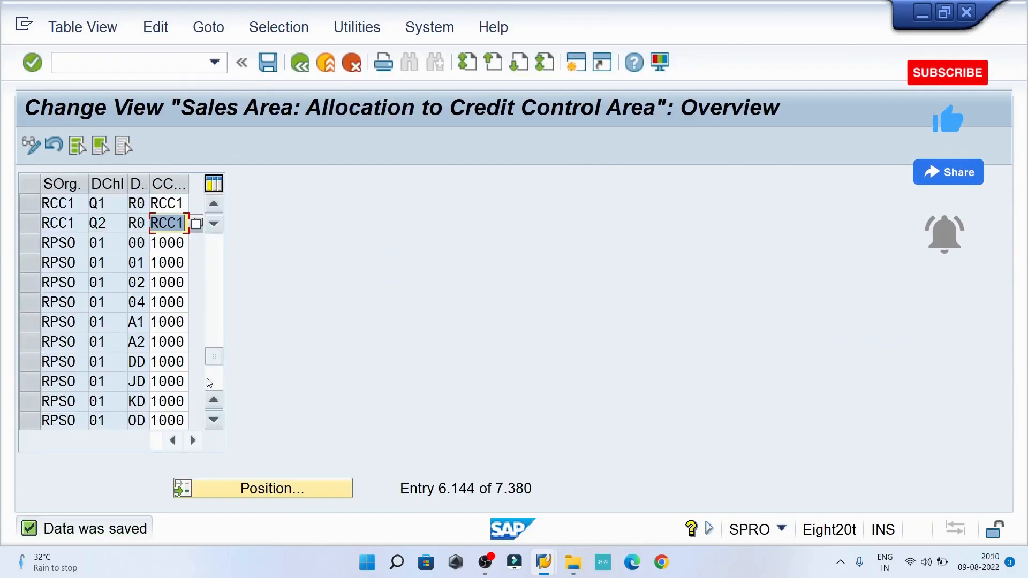
pyautogui.click(293, 62)
pyautogui.scroll(2, 293, 321)
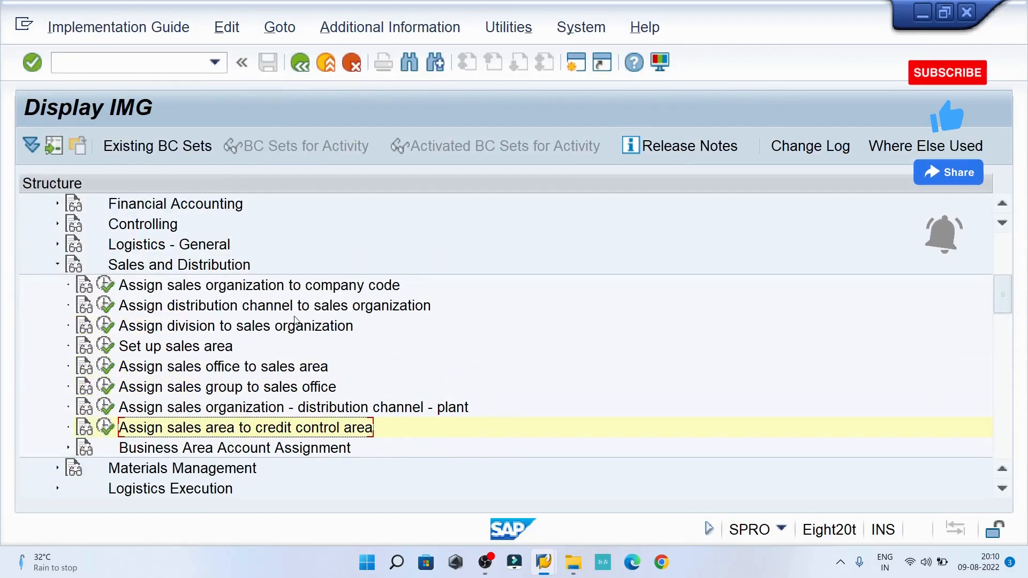
pyautogui.click(175, 266)
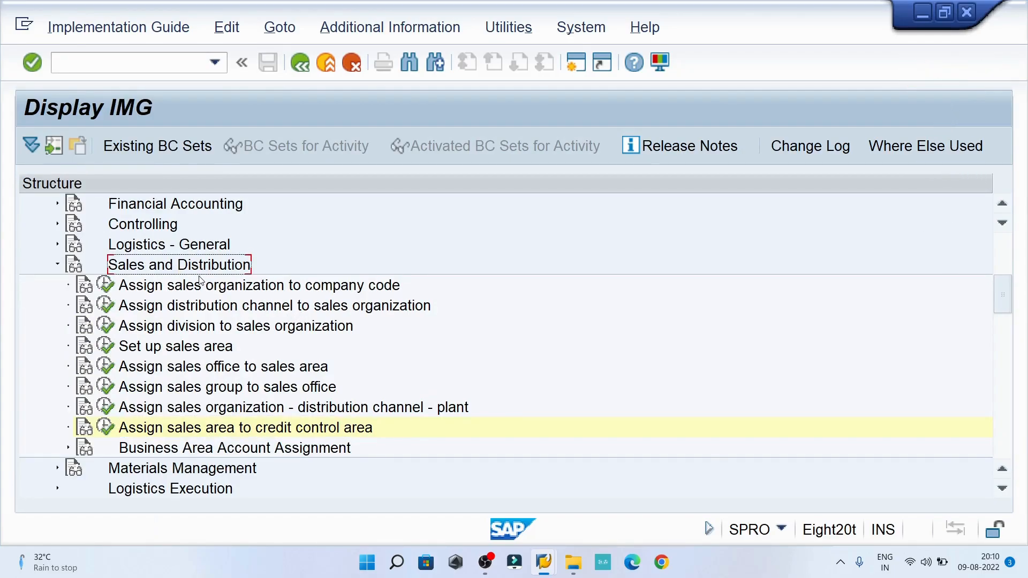
pyautogui.scroll(-2, 199, 279)
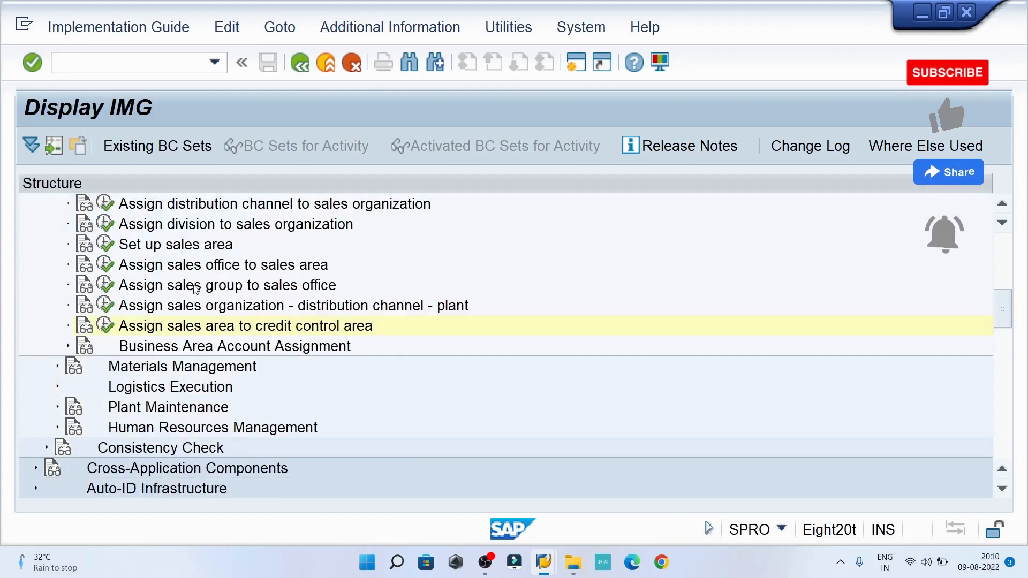
pyautogui.click(141, 370)
pyautogui.click(139, 391)
pyautogui.scroll(2, 140, 392)
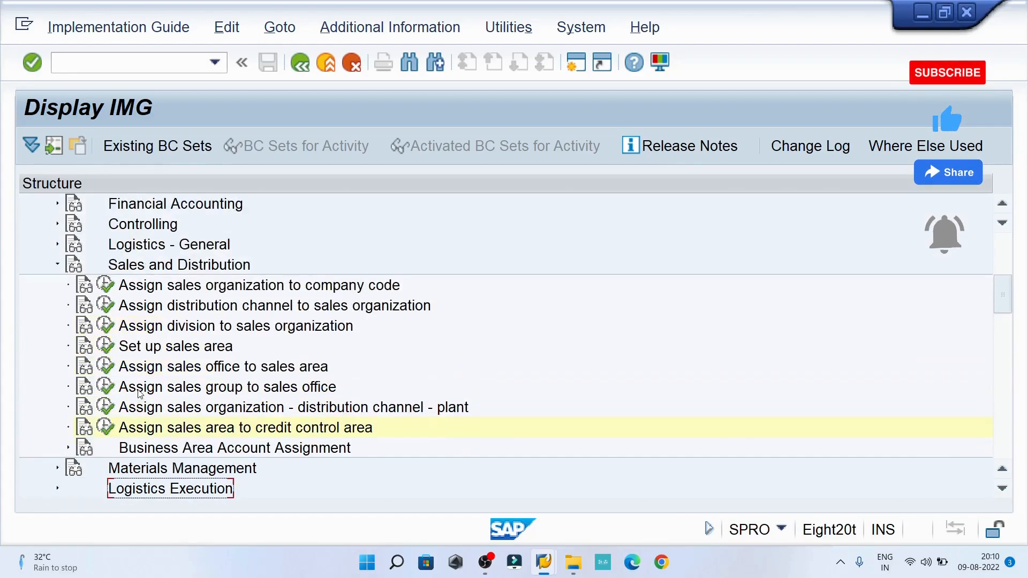